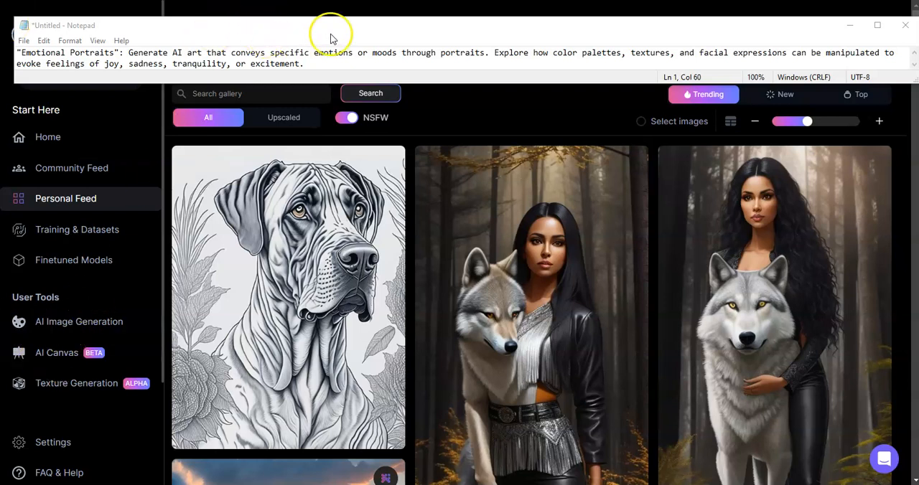
Minimize the Notepad note and open Leonardo.Ai's AI Image Generation tool
{"action": "left_click", "coordinate": [512, 32]}
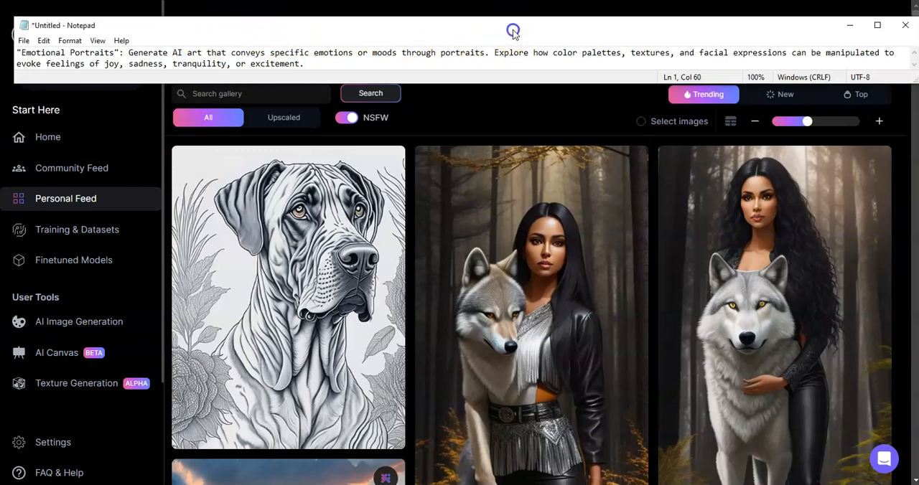
{"action": "left_click", "coordinate": [849, 30]}
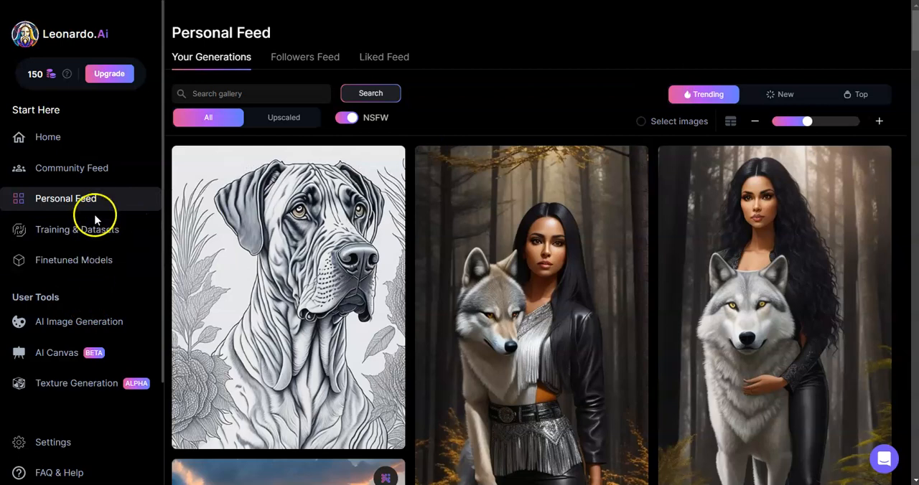
{"action": "left_click", "coordinate": [93, 325]}
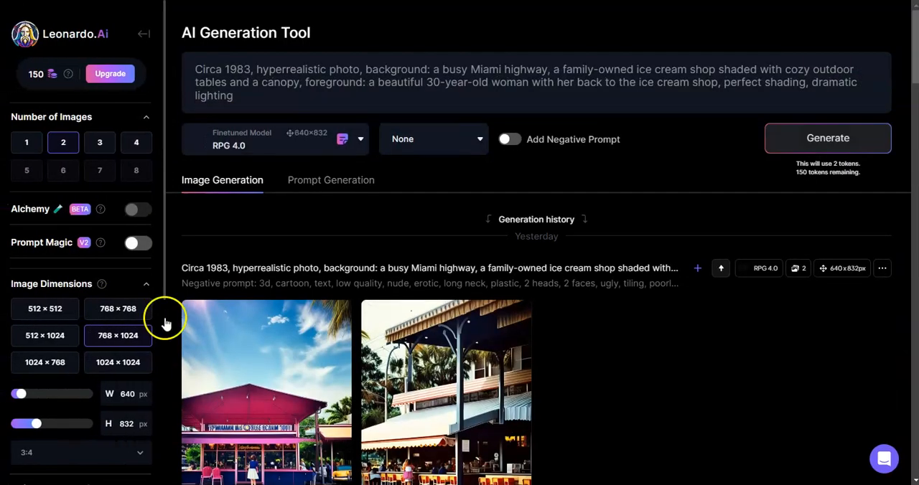
Look through the earlier prompts and images in the generation history
{"action": "scroll", "coordinate": [351, 307], "scroll_direction": "down", "scroll_amount": 1}
{"action": "scroll", "coordinate": [349, 304], "scroll_direction": "down", "scroll_amount": 1}
{"action": "scroll", "coordinate": [352, 307], "scroll_direction": "up", "scroll_amount": 1}
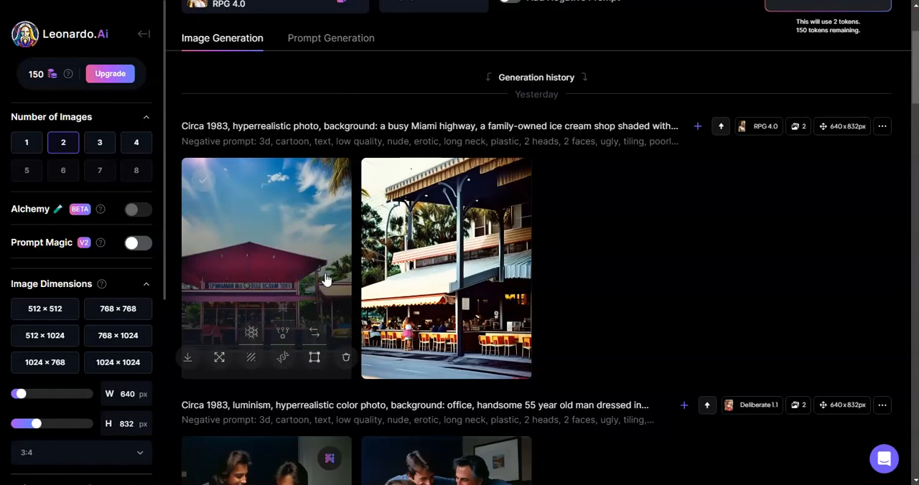
{"action": "scroll", "coordinate": [349, 294], "scroll_direction": "down", "scroll_amount": 2}
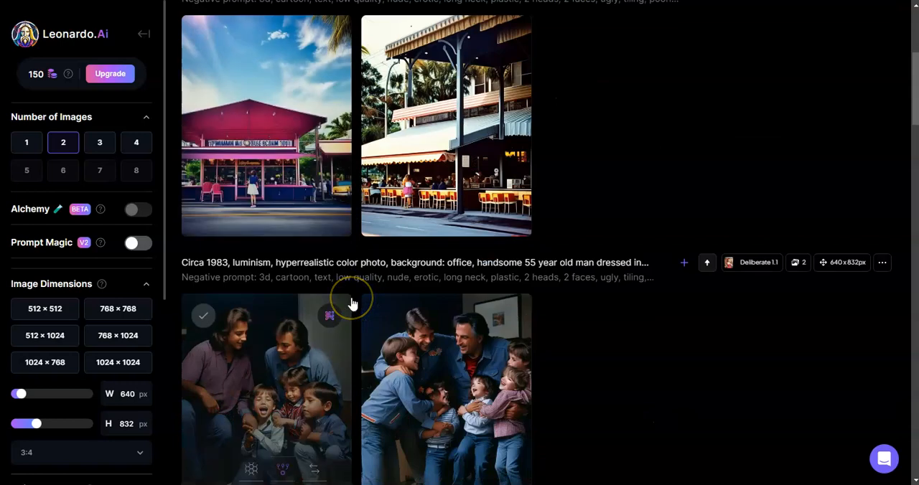
{"action": "scroll", "coordinate": [352, 305], "scroll_direction": "down", "scroll_amount": 2}
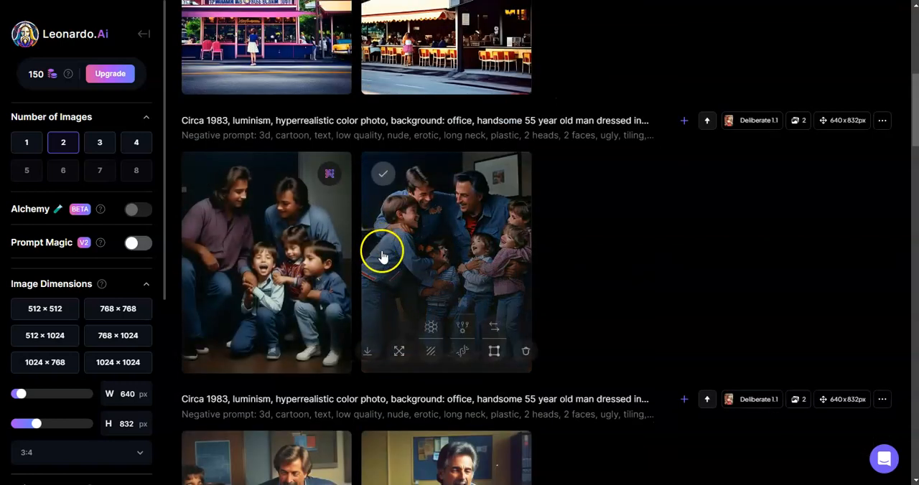
{"action": "scroll", "coordinate": [364, 261], "scroll_direction": "up", "scroll_amount": 6}
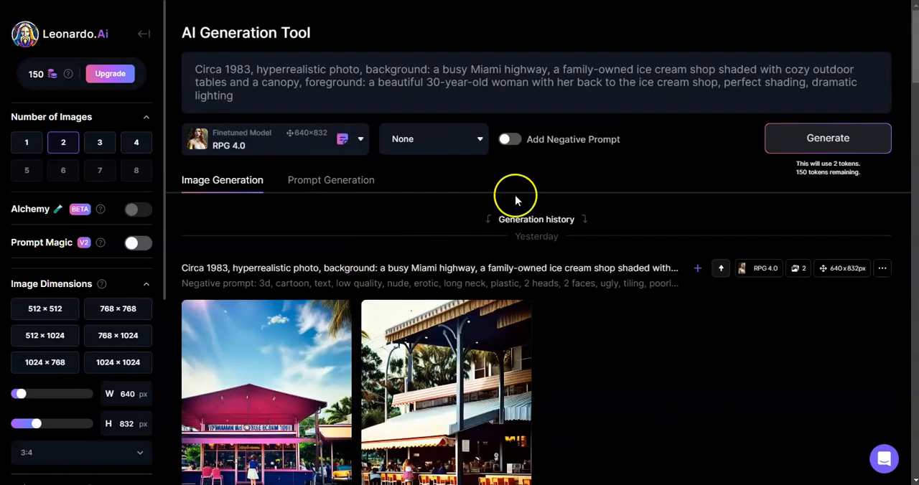
Enable the negative prompt and replace its text with the copied list beginning "do not include lettering,out of frame, cropped, bad proportions"
{"action": "left_click", "coordinate": [509, 140]}
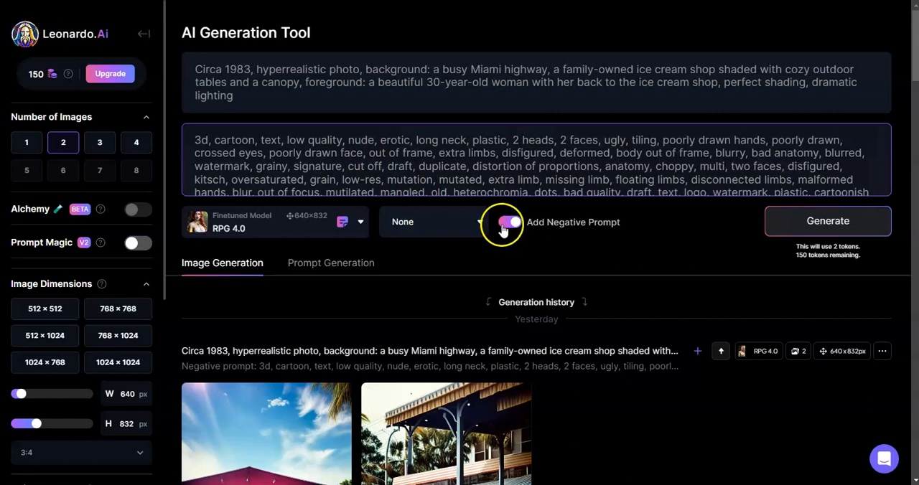
{"action": "left_click", "coordinate": [234, 96]}
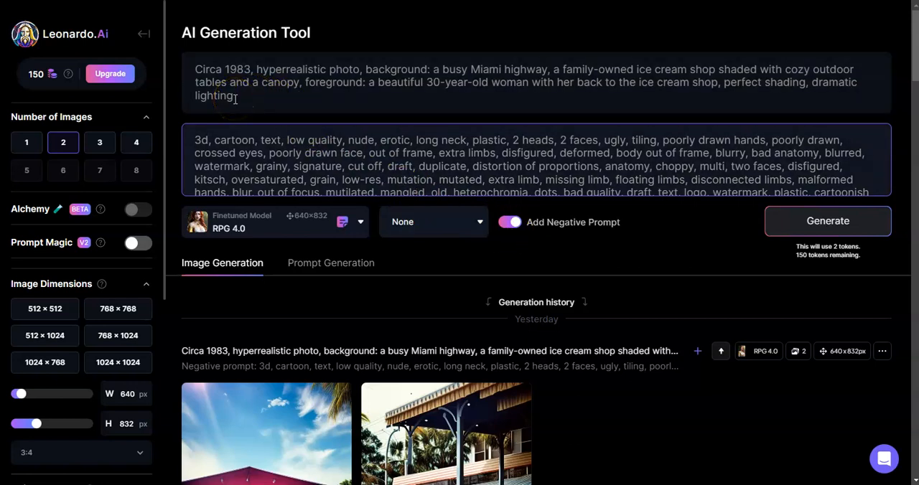
{"action": "left_click", "coordinate": [199, 47]}
{"action": "key", "text": "ctrl+a"}
{"action": "type", "text": "do not include lettering,out of frame, cropped, bad proportions, out of frame, bad anatomy, poorly drawn face, morbid, mutilated, ((extra eyes)), ((extra arms)), ((extra legs)), ((extra fingers)), ((extra headphones)), ((two headphones)), ((extra heads)), ((extra eyes)) (((2 heads))), duplicate, man, men, blurry, abstract, disfigured, deformed, cartoon, animated, toy, figure, framed, 3d, cartoon, 3d, disfigured, bad art, deformed, poorly drawn, extra limbs, close up, b&w, weird colors, blurry, watermark, blur haze, 2 heads, long neck, watermark, elongated body, cropped image,out of frame,draft,deformed hands, twisted fingers, double image, malformed hands, multiple heads, extra limb, ugly, poorly drawn hands, missing limb, cut-off, over satured, grain, lowères, bad anatomy, poorly drawn face, mutation, mutated, floating limbs, disconnected limbs, out of focus, long body, disgusting, extra fingers, groos proportions, missing arms, mutated hands, cloned face, missing legs"}
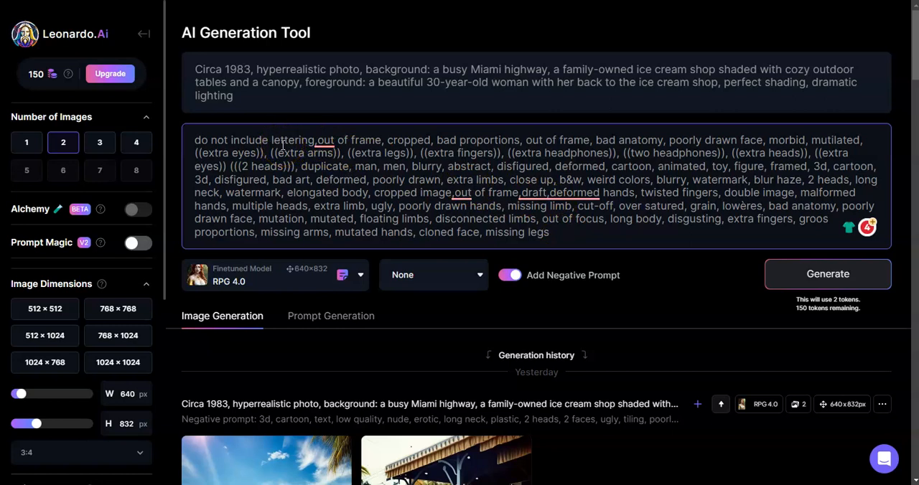
{"action": "mouse_move", "coordinate": [320, 141]}
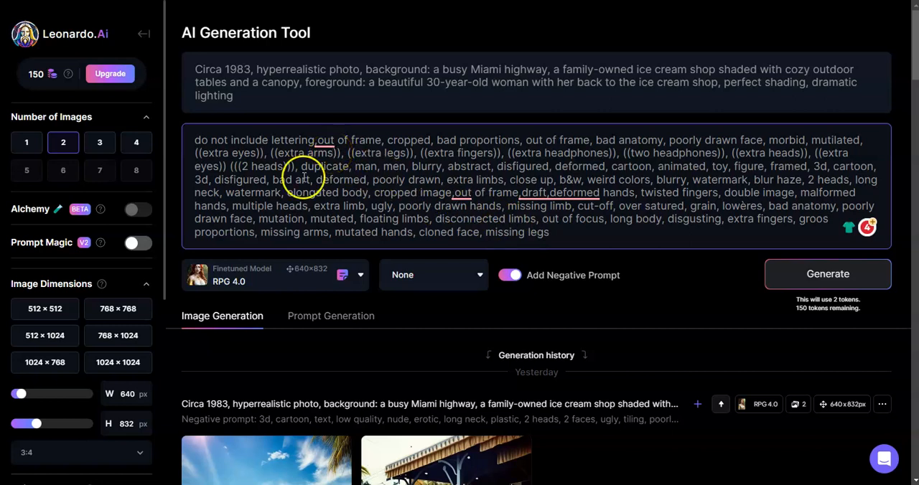
Turn on Prompt Magic and clear the existing ice cream shop text from the main prompt
{"action": "mouse_move", "coordinate": [142, 213]}
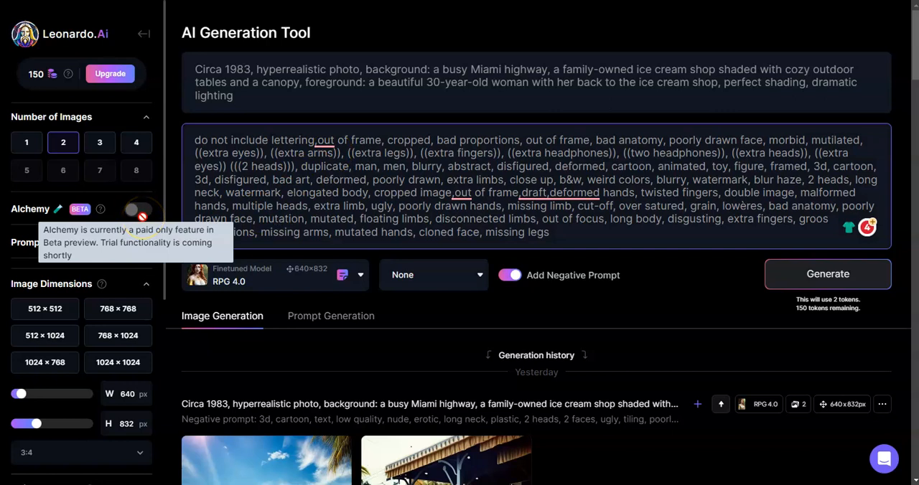
{"action": "left_click", "coordinate": [135, 249]}
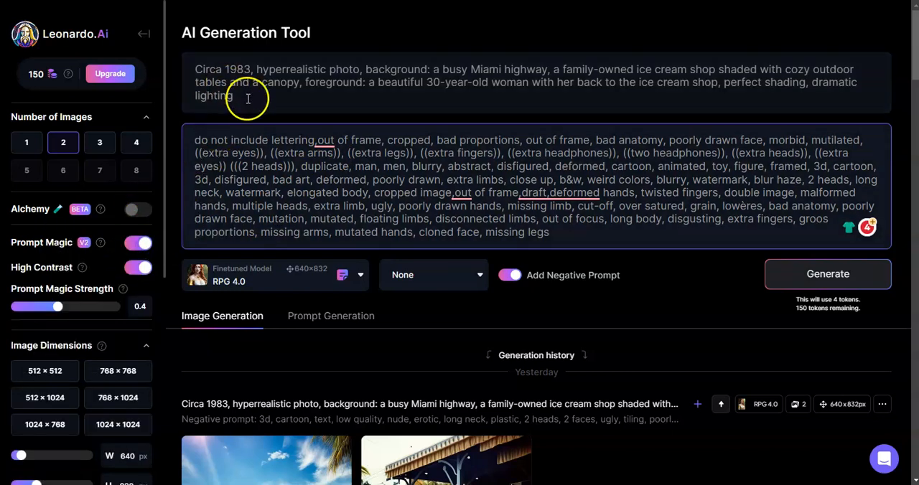
{"action": "left_click_drag", "start_coordinate": [246, 96], "coordinate": [192, 70]}
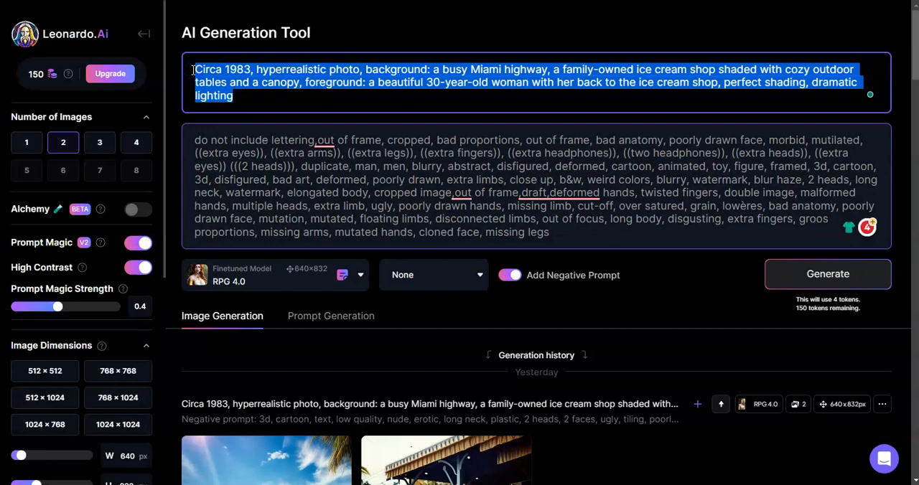
{"action": "key", "text": "BackSpace"}
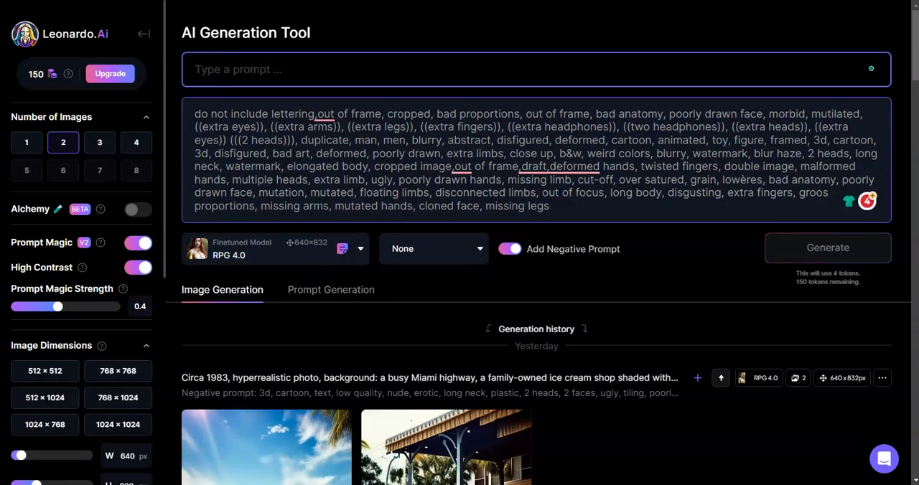
Review the "Emotional Portraits" idea in the untitled Notepad note and return to the generation tool
{"action": "mouse_move", "coordinate": [0, 229]}
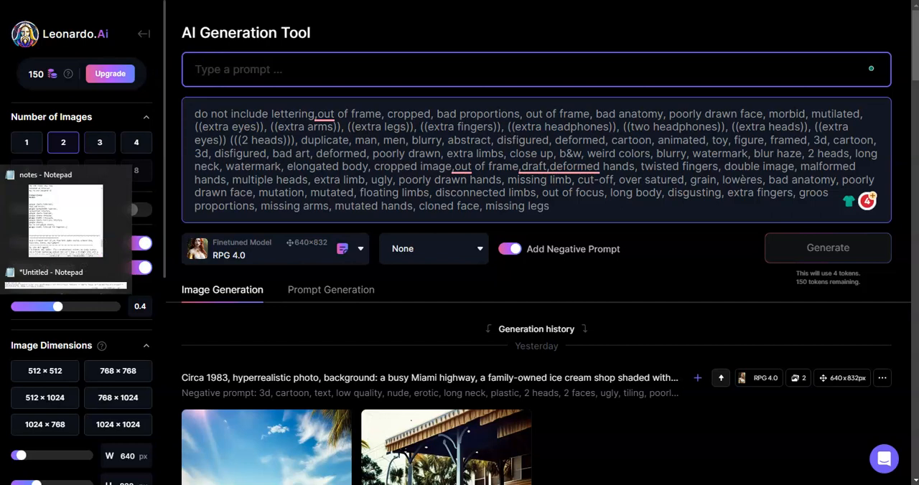
{"action": "left_click", "coordinate": [11, 273]}
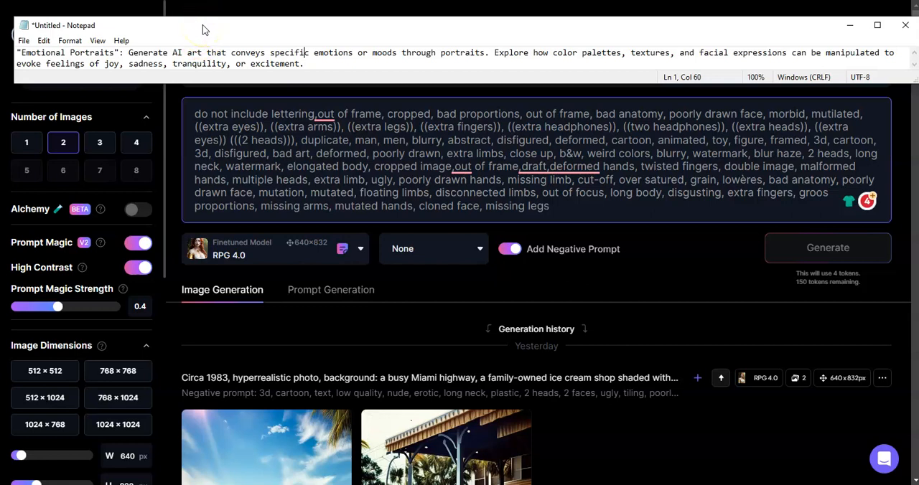
{"action": "left_click", "coordinate": [323, 114]}
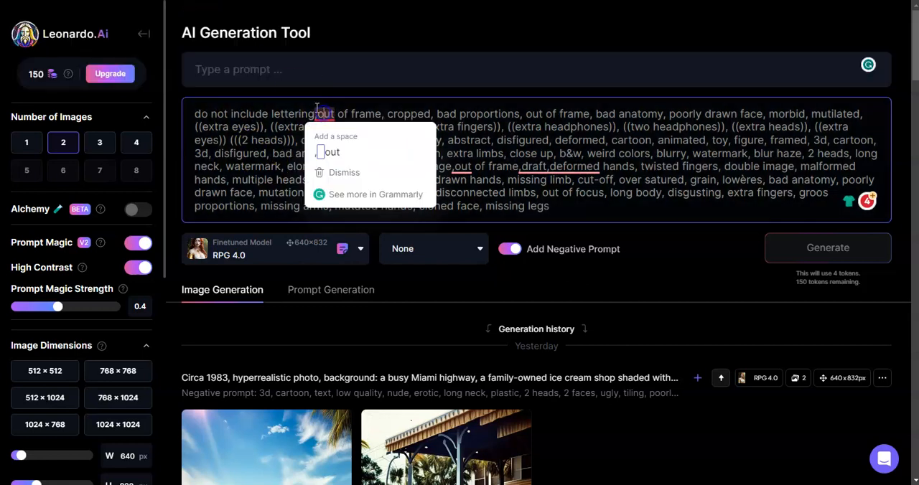
Start the main prompt with "handsome 35 year old man"
{"action": "left_click", "coordinate": [286, 71]}
{"action": "type", "text": "handsome"}
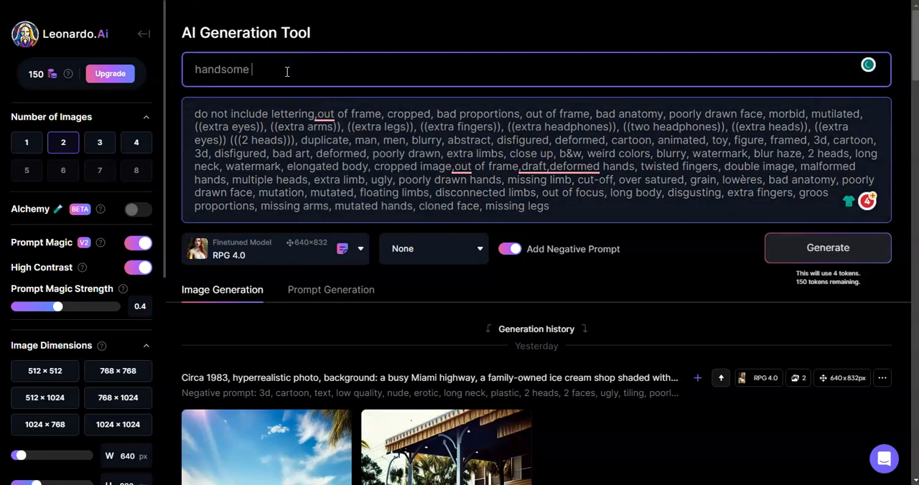
{"action": "type", "text": " 35 year old man, background"}
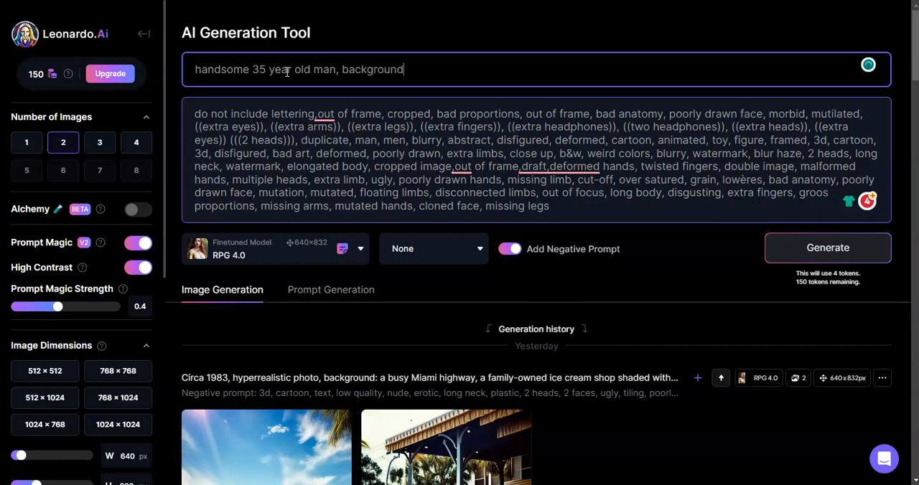
{"action": "type", "text": ": bedd"}
Extend the prompt with ", background: tropical beach,"
{"action": "key", "text": "BackSpace"}
{"action": "key", "text": "BackSpace"}
{"action": "key", "text": "BackSpace"}
{"action": "key", "text": "BackSpace"}
{"action": "type", "text": "tropical beach, "}
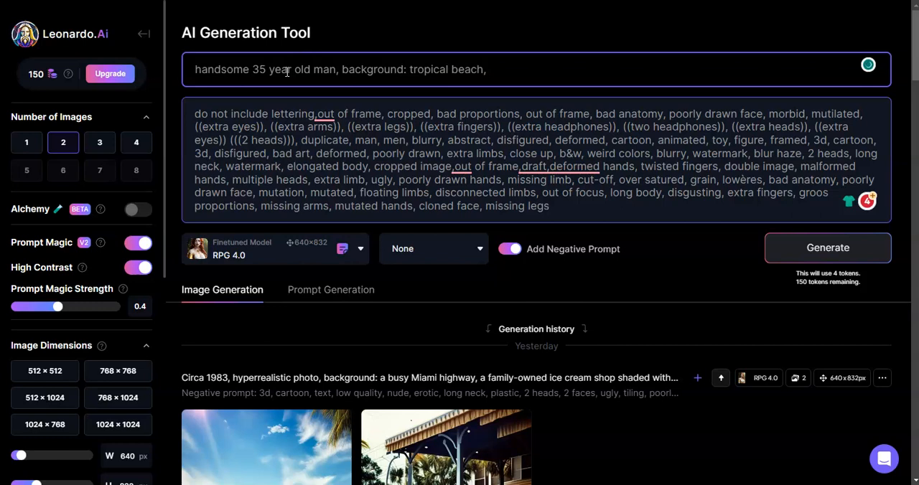
{"action": "type", "text": "emotional exp"}
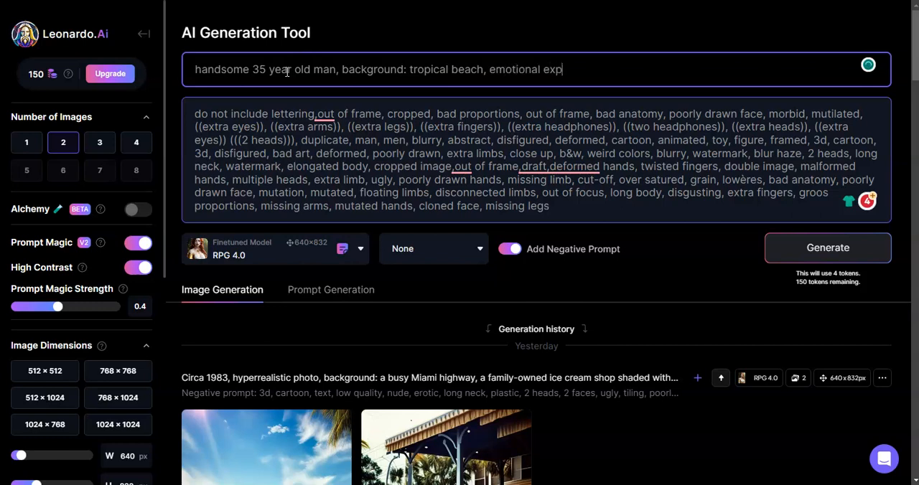
{"action": "type", "text": "ression"}
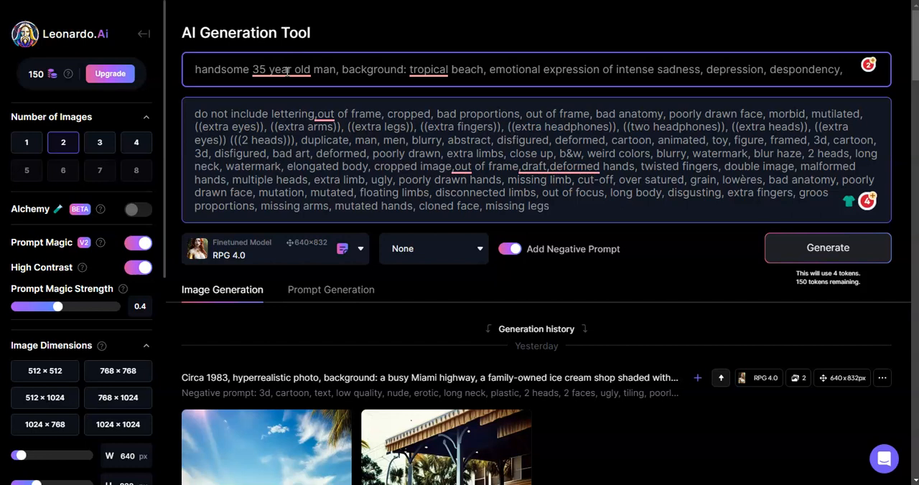
Continue the prompt with "emotional expression of intense sadness, depression, despondency, he looks towards the camera"
{"action": "type", "text": "s look"}
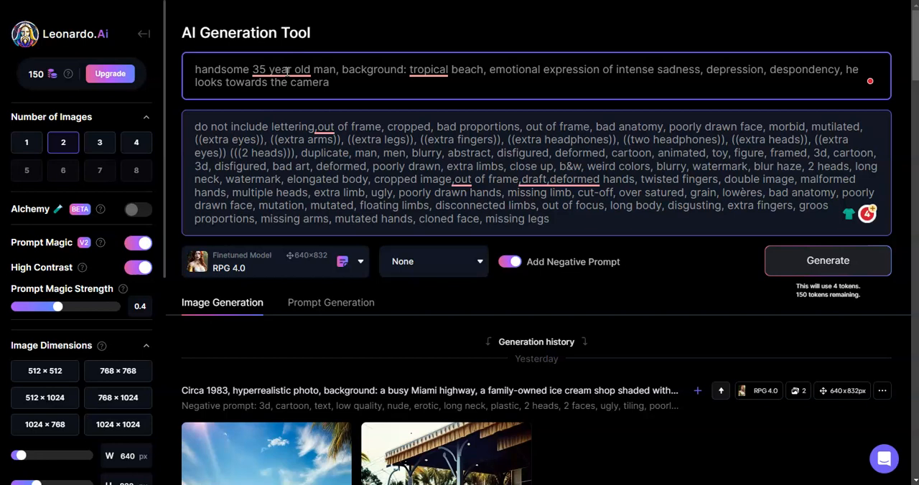
Accept Grammarly's article suggestion so the background reads "a tropical beach"
{"action": "left_click", "coordinate": [283, 69]}
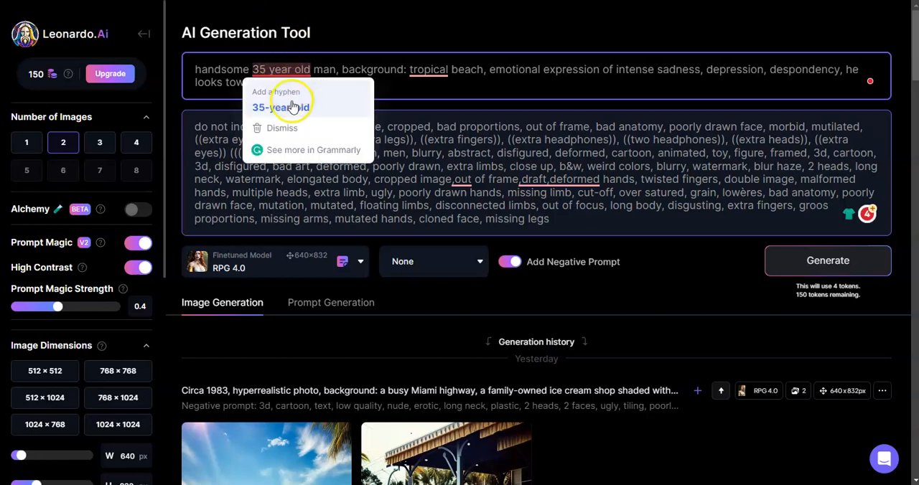
{"action": "left_click", "coordinate": [434, 70]}
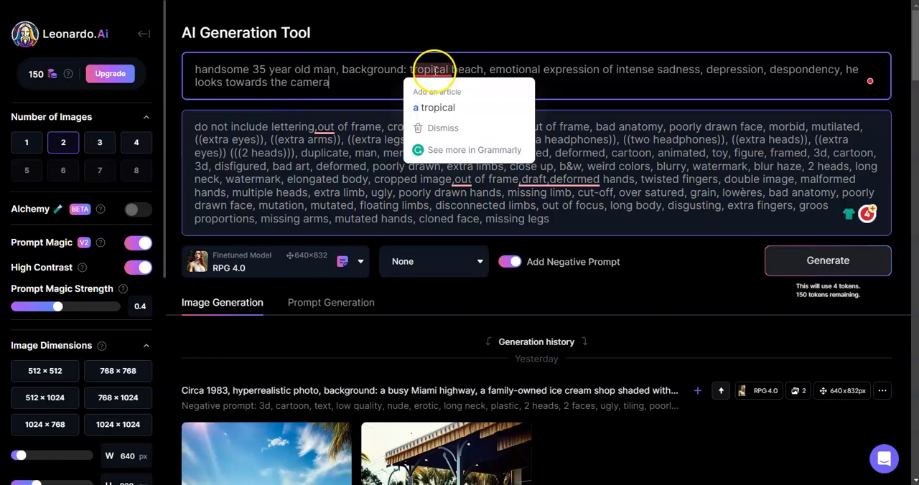
{"action": "left_click", "coordinate": [434, 107]}
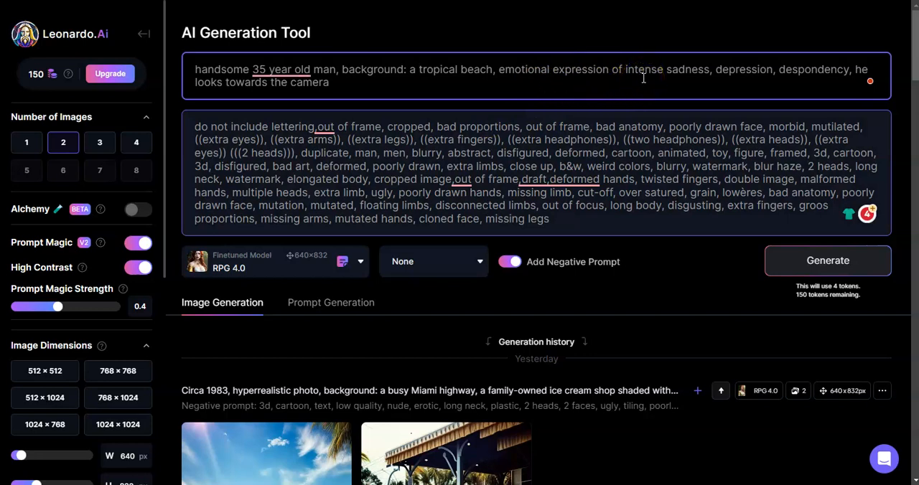
Insert "dressed in board shorts and a t-shirt" after "man" in the prompt
{"action": "left_click", "coordinate": [336, 71]}
{"action": "type", "text": ","}
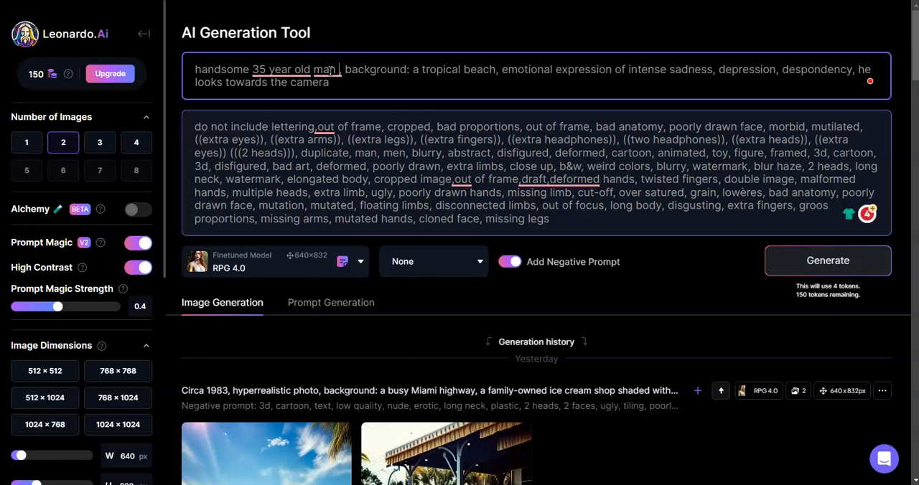
{"action": "type", "text": "dressed in"}
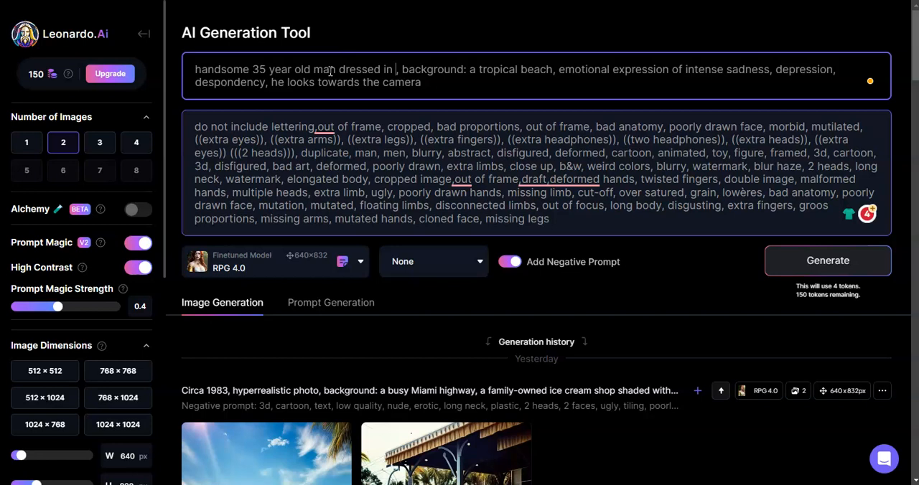
{"action": "type", "text": " board"}
{"action": "type", "text": " shorts ad"}
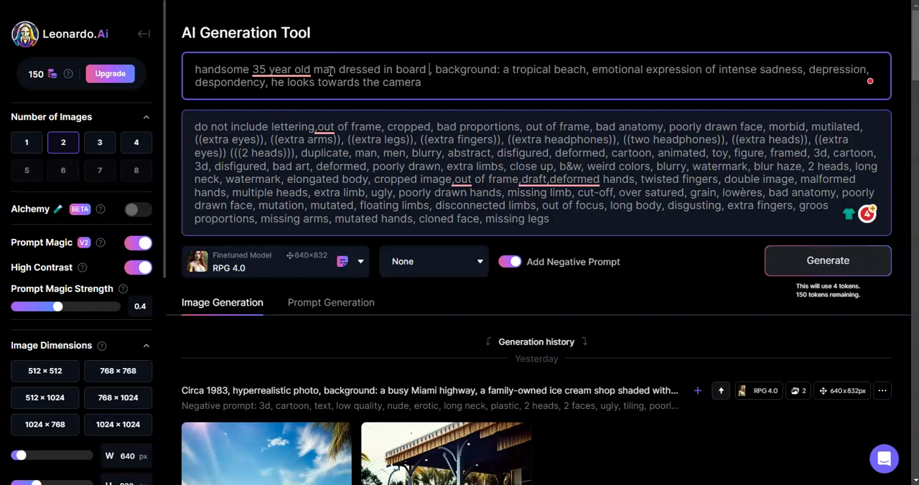
{"action": "key", "text": "BackSpace"}
{"action": "type", "text": "nd a te"}
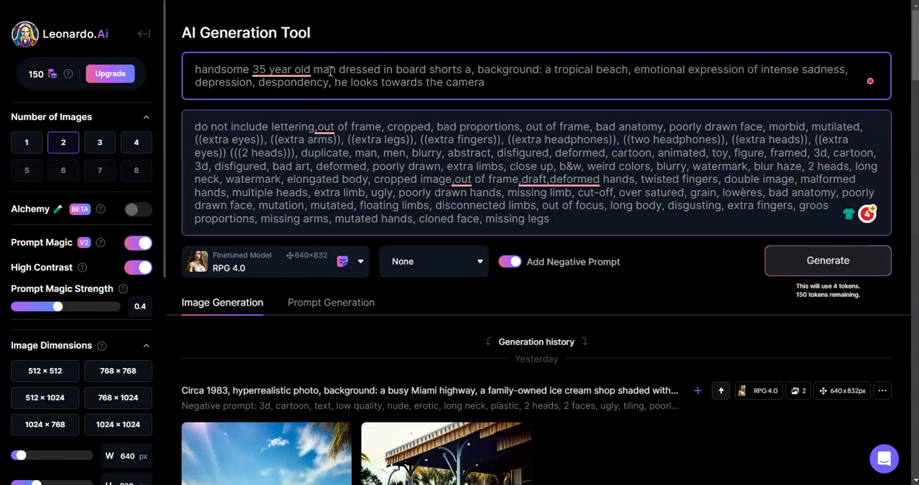
{"action": "key", "text": "BackSpace"}
{"action": "type", "text": "-shirt"}
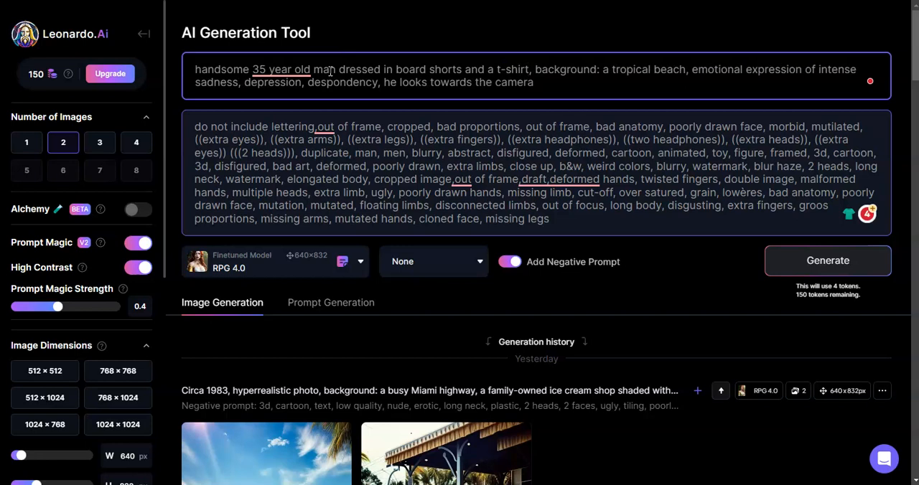
Hyphenate the man's age in the prompt as "35-year-old"
{"action": "mouse_move", "coordinate": [269, 70]}
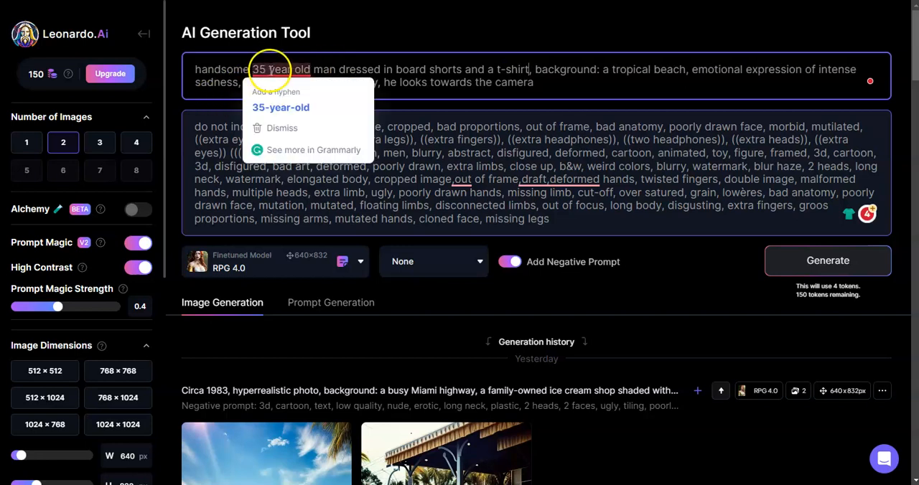
{"action": "left_click", "coordinate": [277, 106]}
{"action": "left_click", "coordinate": [270, 69]}
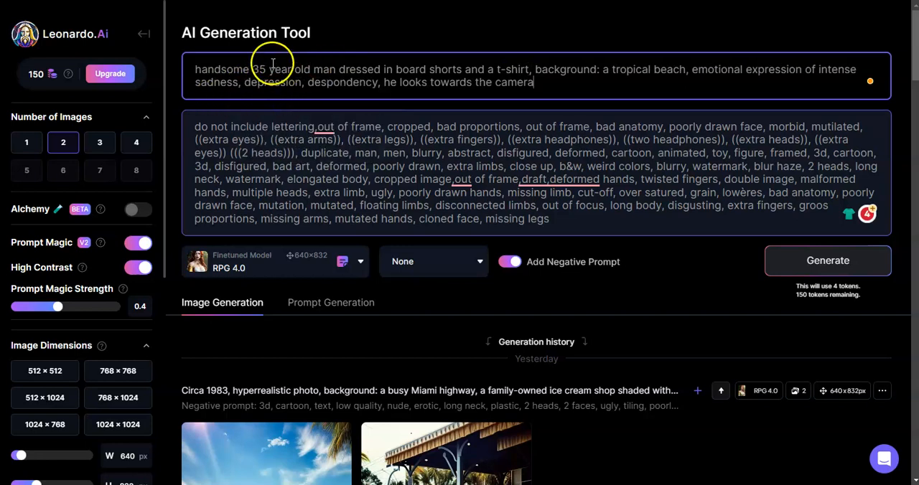
{"action": "type", "text": "-"}
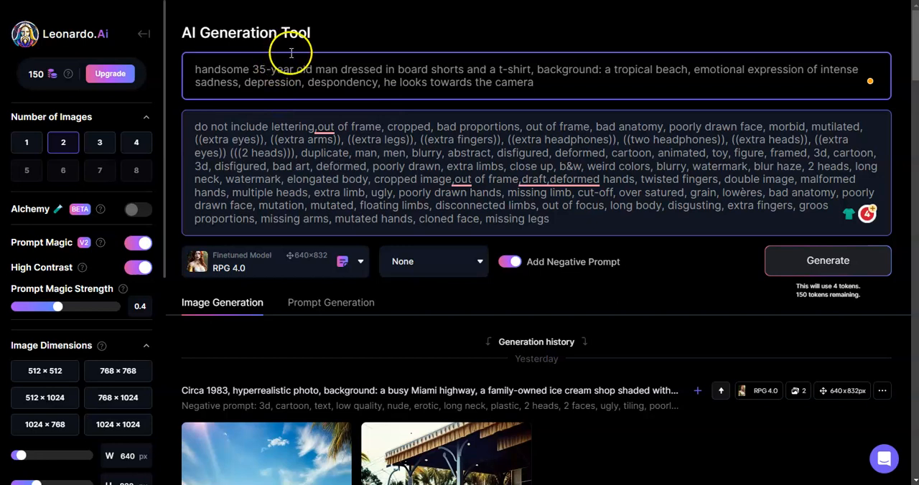
{"action": "left_click", "coordinate": [299, 70]}
{"action": "key", "text": "BackSpace"}
{"action": "type", "text": "-"}
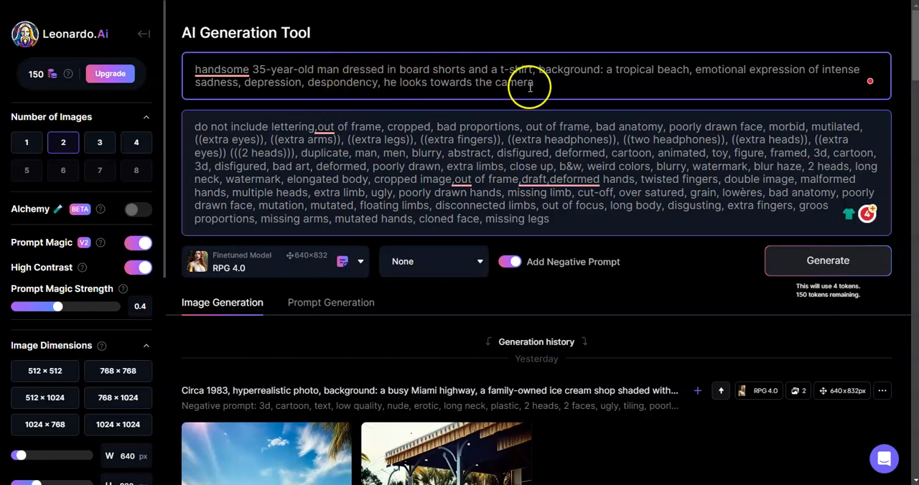
Set the number of images to 3 and generate the portraits from the current prompt
{"action": "left_click", "coordinate": [779, 264]}
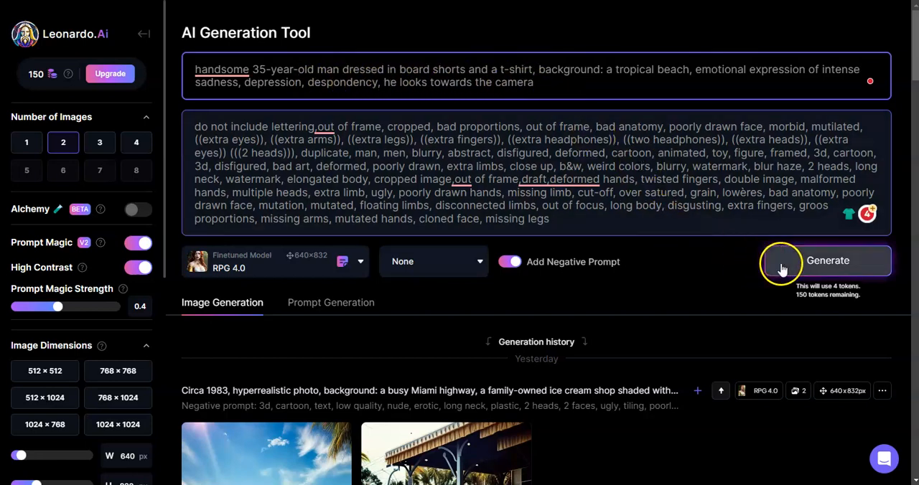
{"action": "left_click", "coordinate": [99, 143]}
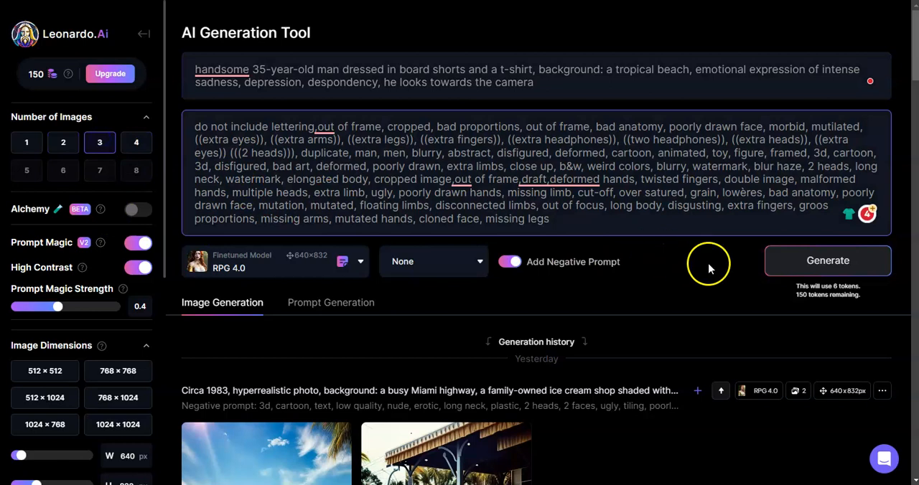
{"action": "left_click", "coordinate": [810, 273]}
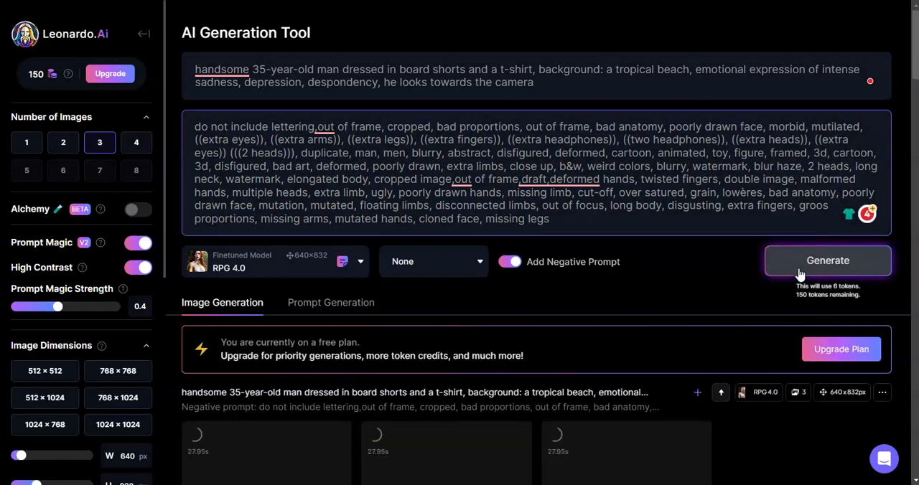
{"action": "scroll", "coordinate": [792, 230], "scroll_direction": "down", "scroll_amount": 6}
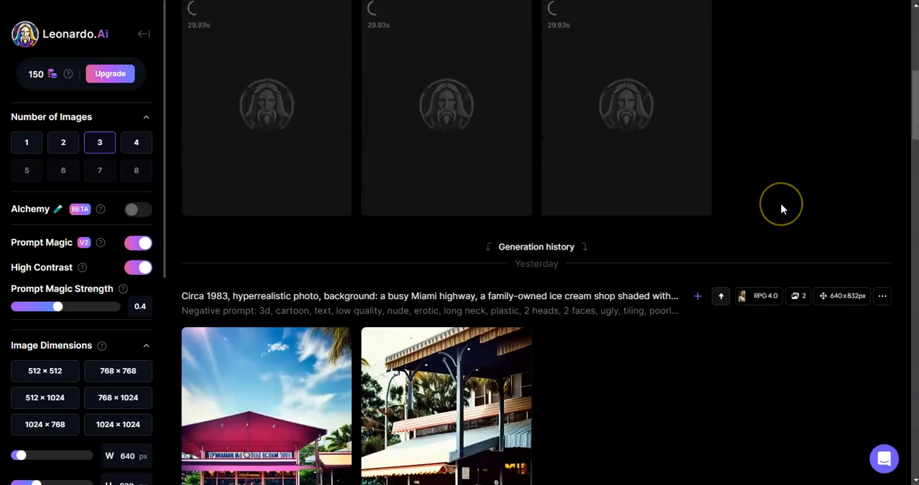
{"action": "scroll", "coordinate": [782, 208], "scroll_direction": "up", "scroll_amount": 2}
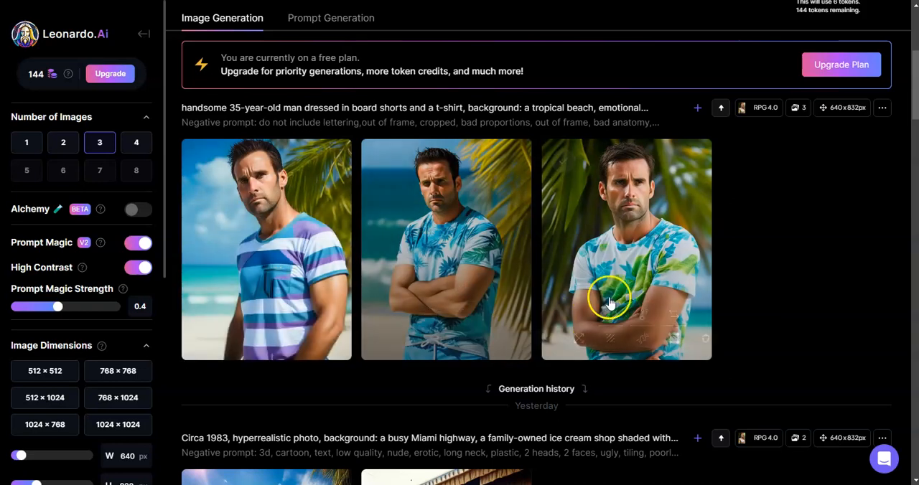
{"action": "mouse_move", "coordinate": [615, 298]}
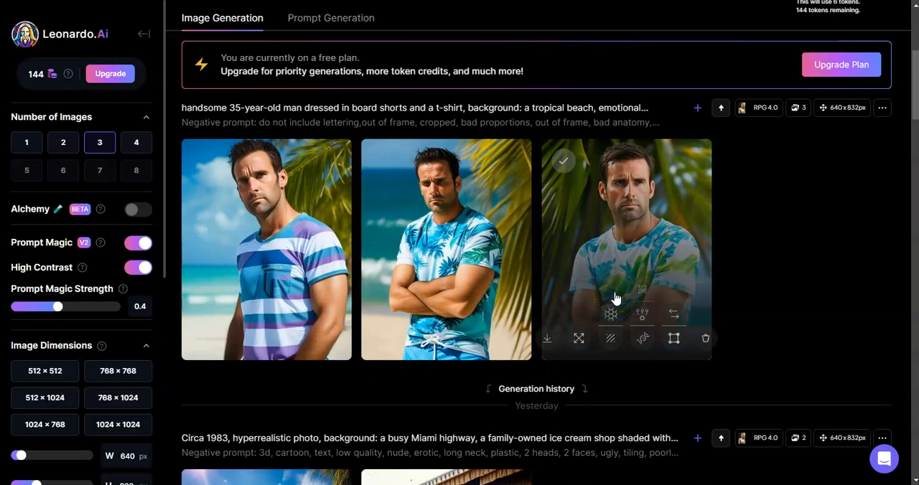
Insert "yelling," before "he looks towards the camera" in the prompt
{"action": "scroll", "coordinate": [615, 298], "scroll_direction": "up", "scroll_amount": 4}
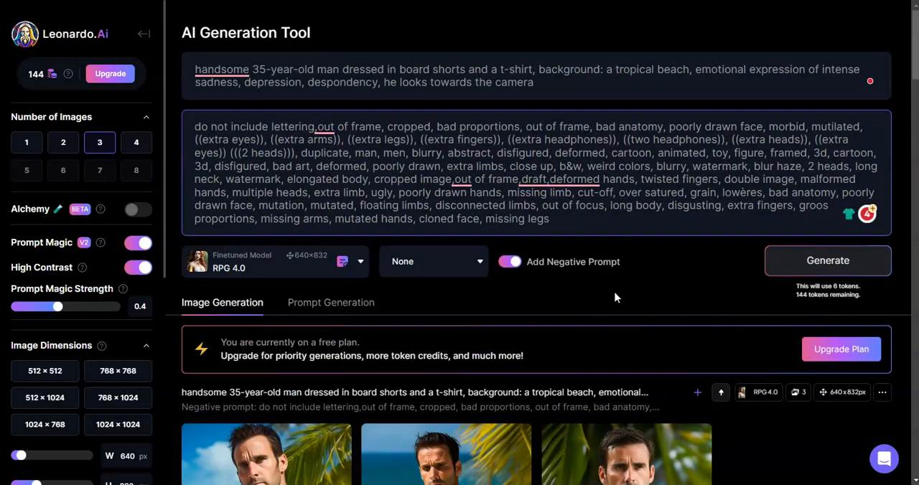
{"action": "left_click", "coordinate": [385, 83]}
{"action": "type", "text": "yelling"}
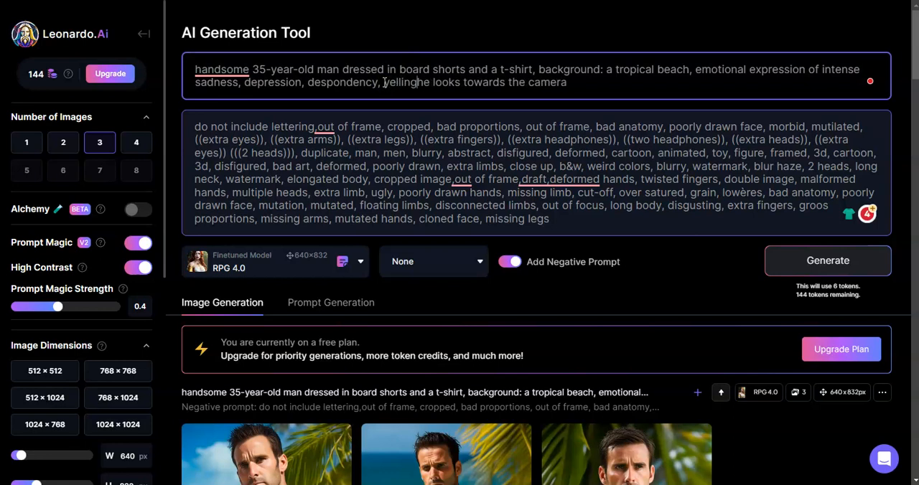
{"action": "type", "text": ","}
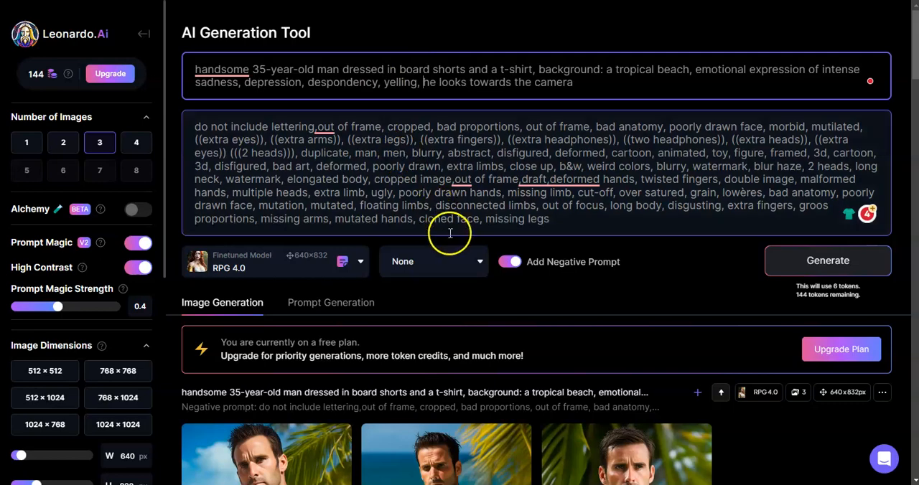
Generate a new set of images from the prompt with the yelling expression
{"action": "scroll", "coordinate": [451, 244], "scroll_direction": "down", "scroll_amount": 2}
{"action": "scroll", "coordinate": [454, 246], "scroll_direction": "down", "scroll_amount": 2}
{"action": "mouse_move", "coordinate": [453, 246]}
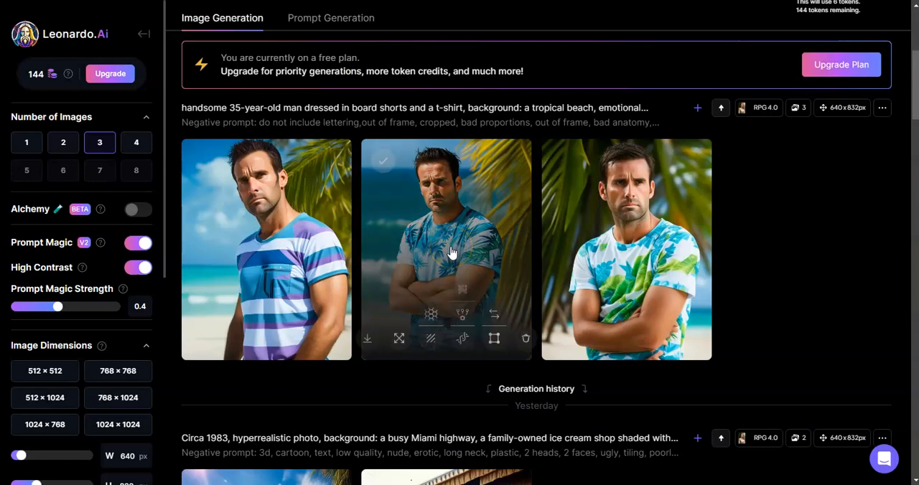
{"action": "scroll", "coordinate": [449, 249], "scroll_direction": "up", "scroll_amount": 2}
{"action": "left_click", "coordinate": [779, 128]}
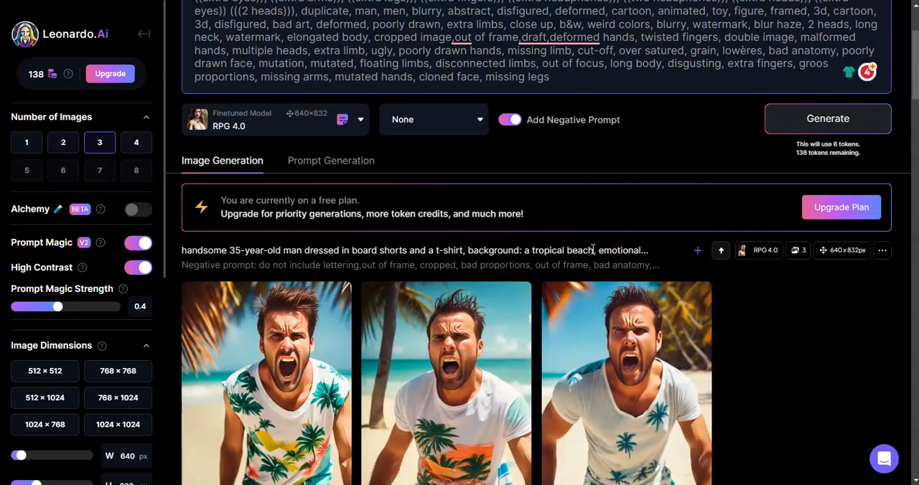
View the three yelling portraits enlarged one after another, and close the preview
{"action": "scroll", "coordinate": [658, 188], "scroll_direction": "down", "scroll_amount": 4}
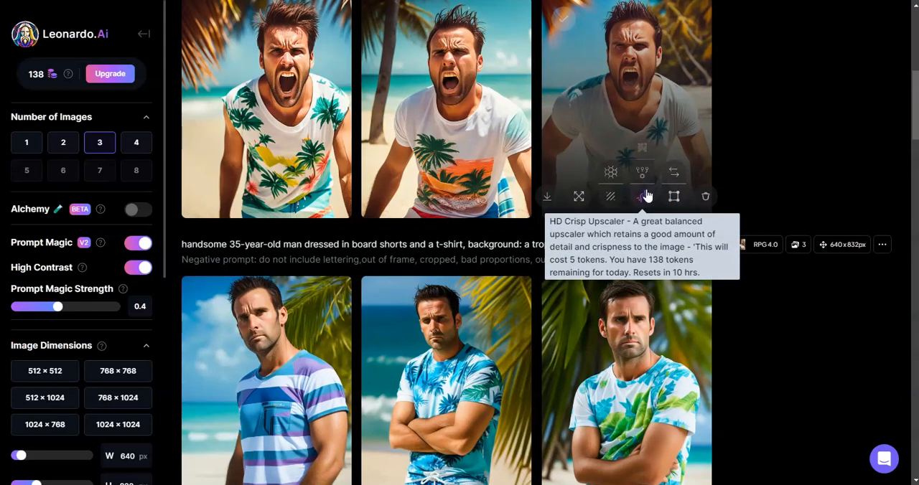
{"action": "left_click", "coordinate": [644, 196]}
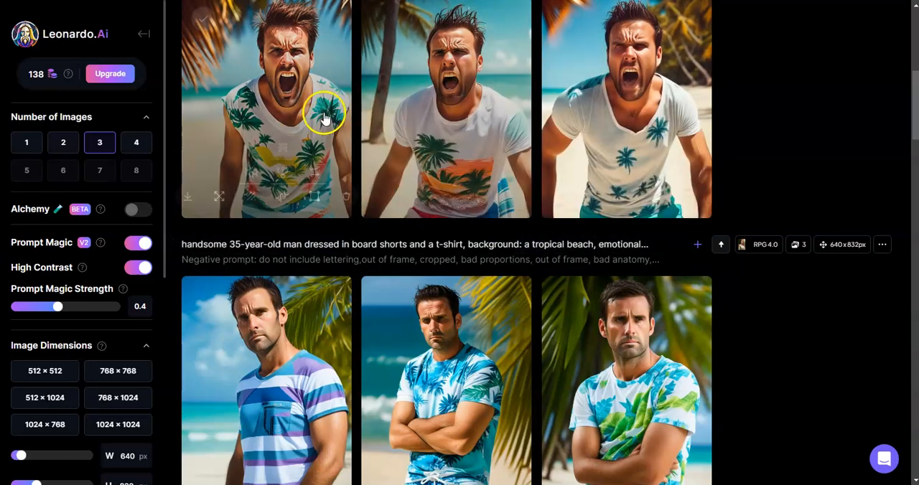
{"action": "left_click", "coordinate": [314, 122]}
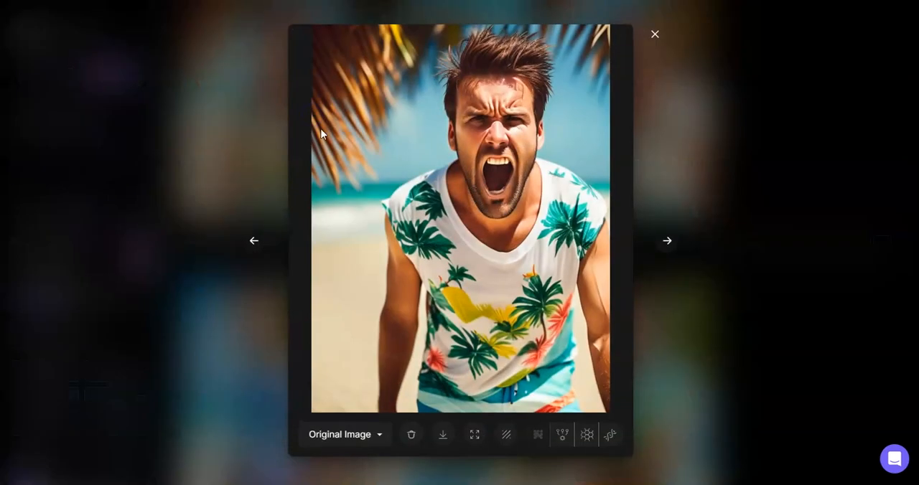
{"action": "left_click", "coordinate": [664, 241]}
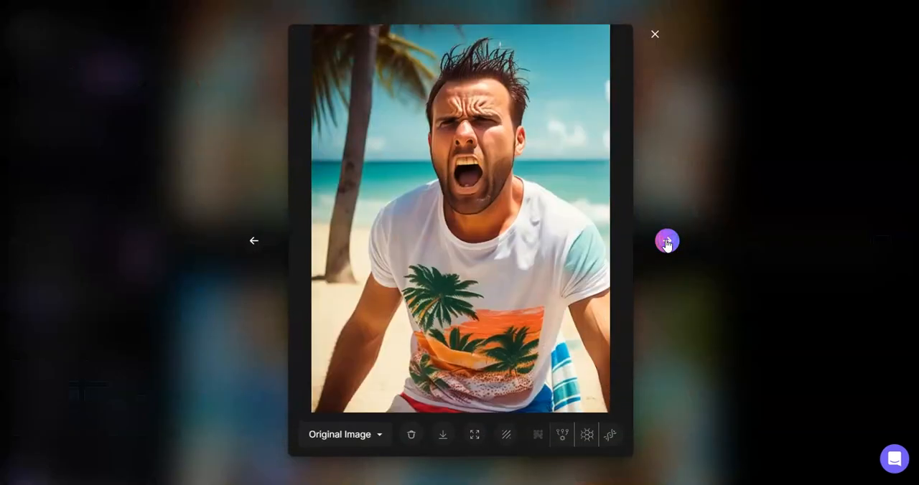
{"action": "left_click", "coordinate": [666, 241]}
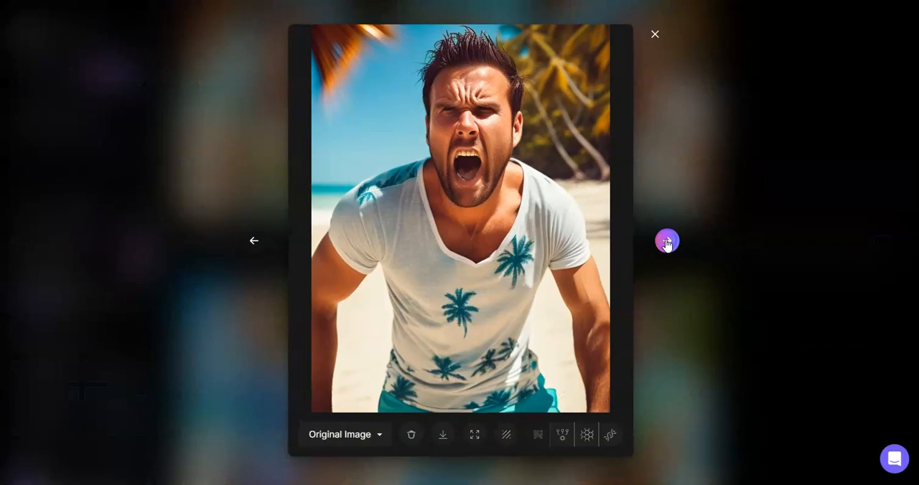
{"action": "left_click", "coordinate": [653, 33]}
Switch the preset style to Leonardo Style and generate the portraits again
{"action": "scroll", "coordinate": [584, 155], "scroll_direction": "up", "scroll_amount": 5}
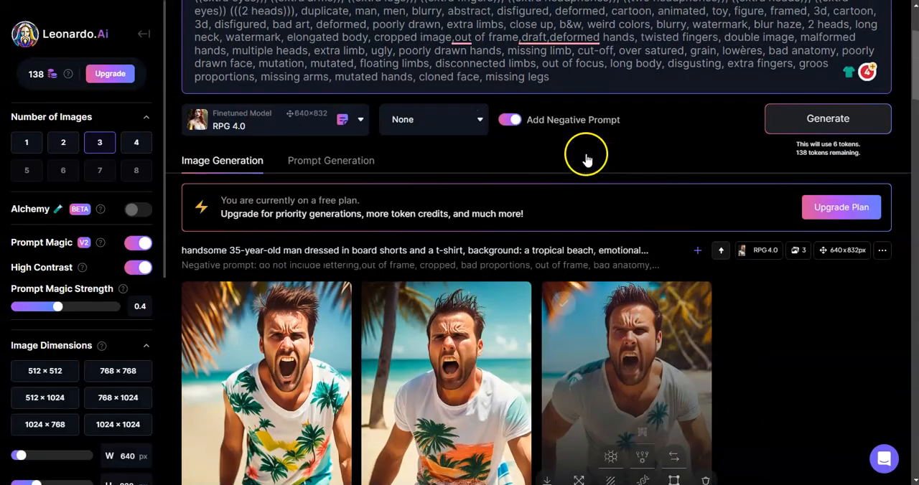
{"action": "left_click", "coordinate": [455, 124]}
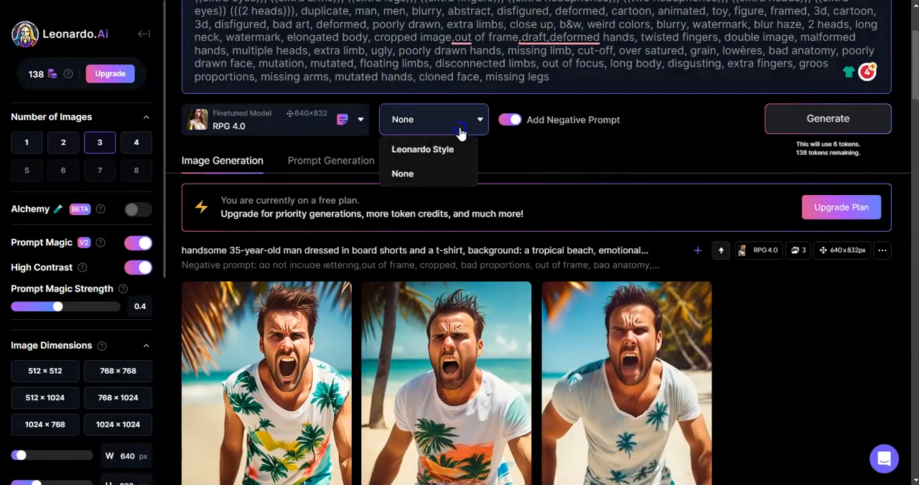
{"action": "left_click", "coordinate": [463, 150]}
{"action": "left_click", "coordinate": [238, 135]}
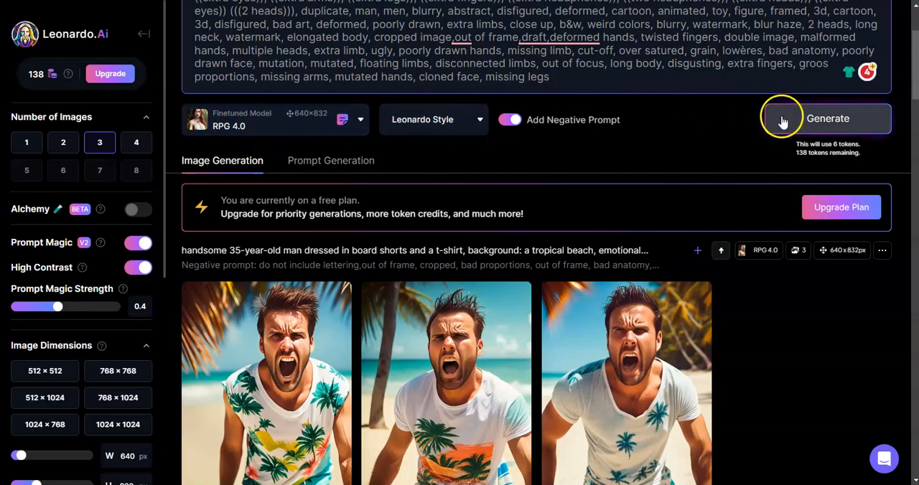
{"action": "left_click", "coordinate": [807, 120]}
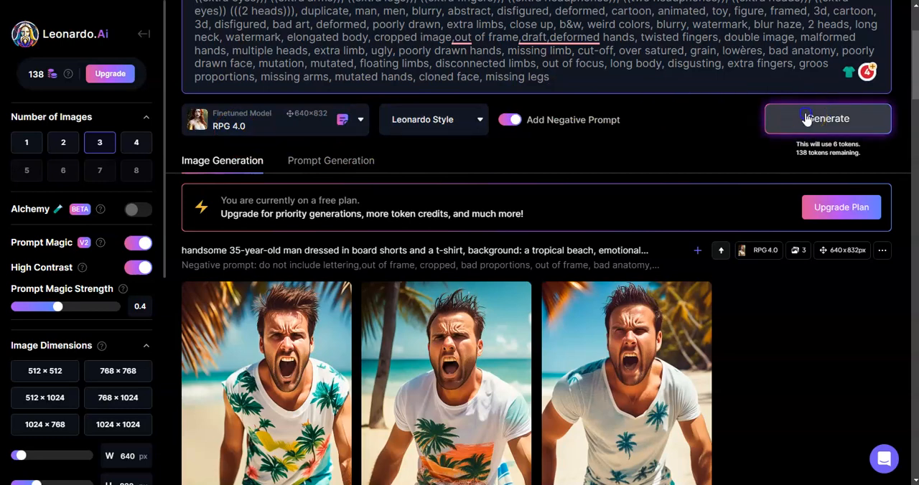
{"action": "left_click", "coordinate": [715, 159]}
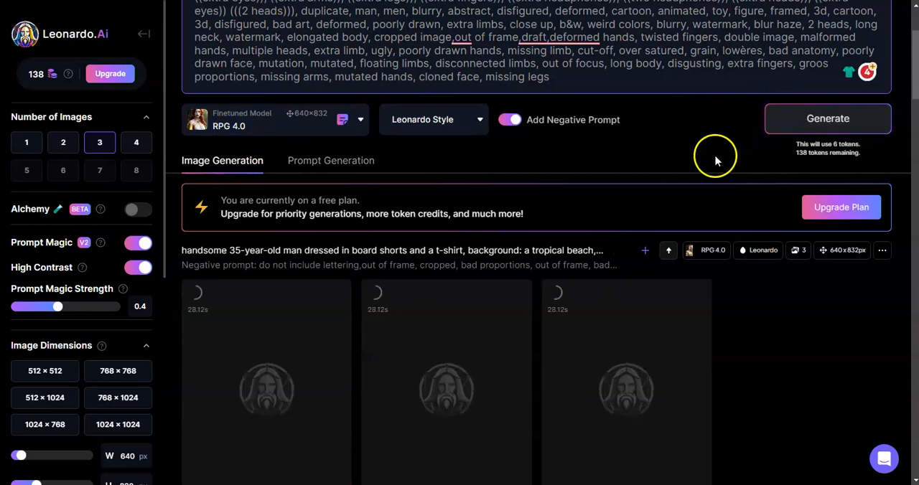
Compare the Leonardo Style portraits with the previous set and view the third one enlarged
{"action": "scroll", "coordinate": [714, 159], "scroll_direction": "down", "scroll_amount": 2}
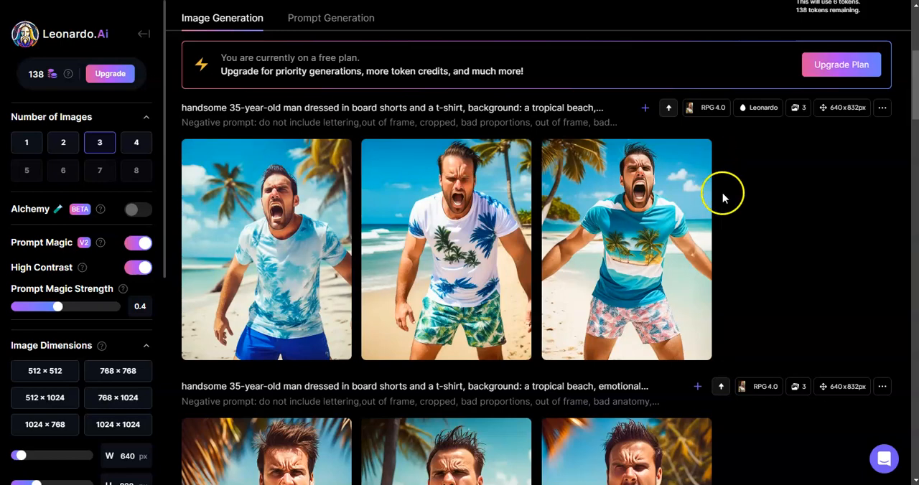
{"action": "mouse_move", "coordinate": [694, 288]}
{"action": "scroll", "coordinate": [616, 297], "scroll_direction": "down", "scroll_amount": 3}
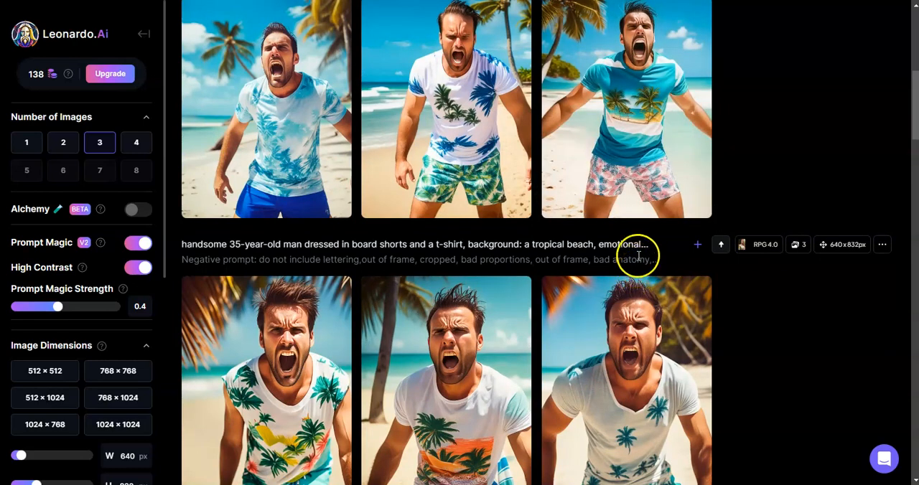
{"action": "scroll", "coordinate": [636, 256], "scroll_direction": "up", "scroll_amount": 3}
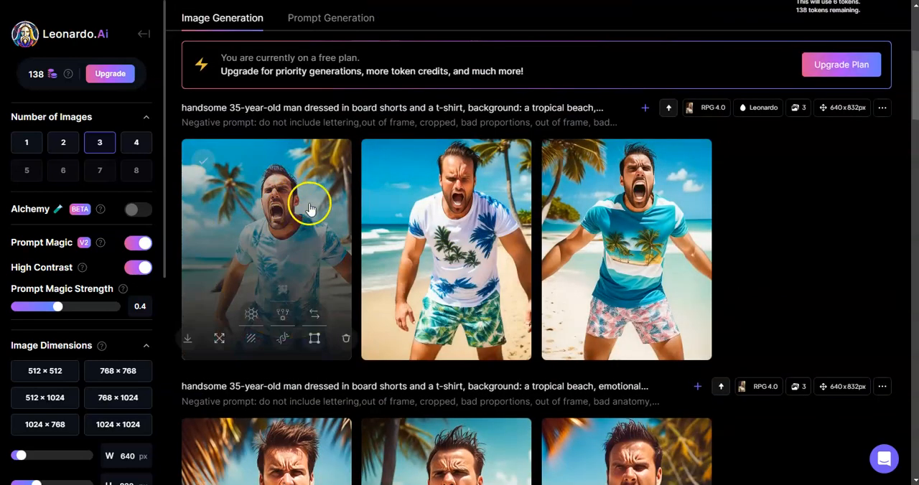
{"action": "scroll", "coordinate": [431, 231], "scroll_direction": "down", "scroll_amount": 3}
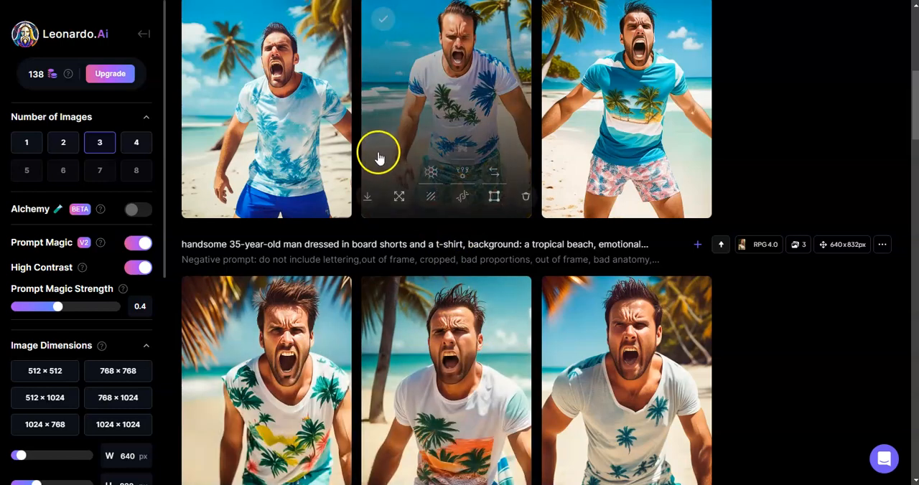
{"action": "scroll", "coordinate": [328, 144], "scroll_direction": "up", "scroll_amount": 3}
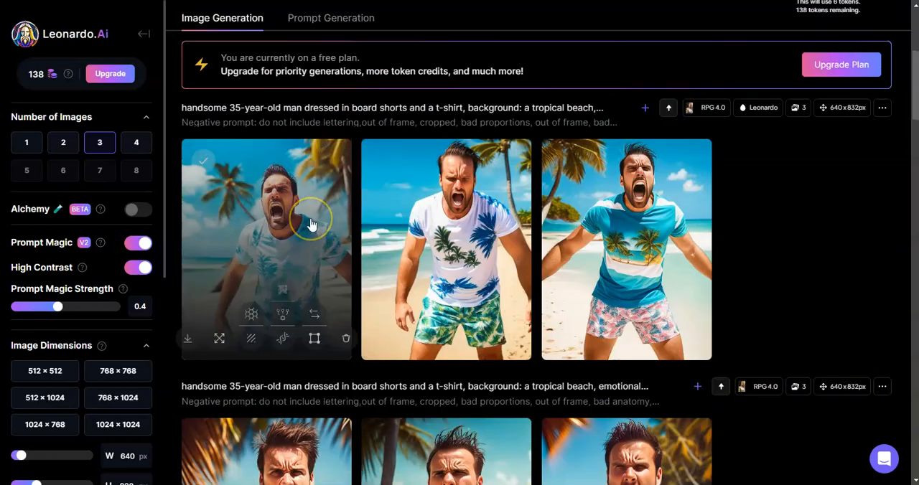
{"action": "left_click", "coordinate": [652, 195]}
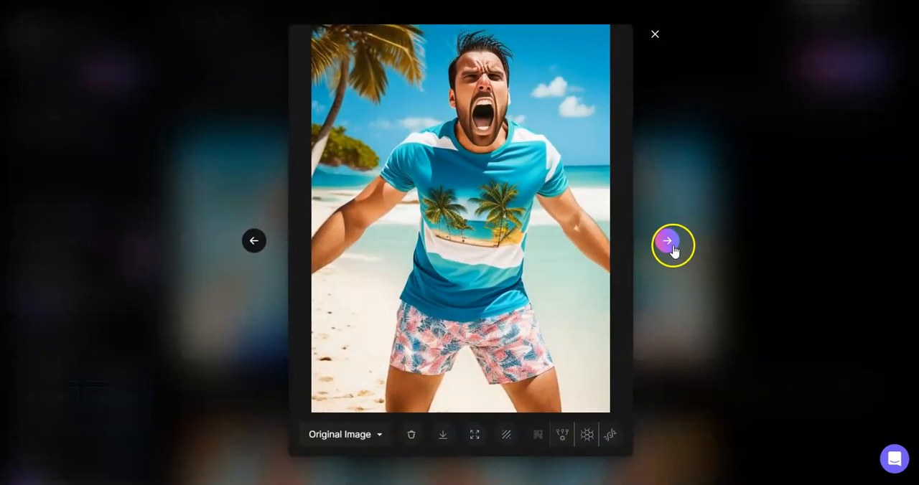
{"action": "left_click", "coordinate": [655, 34]}
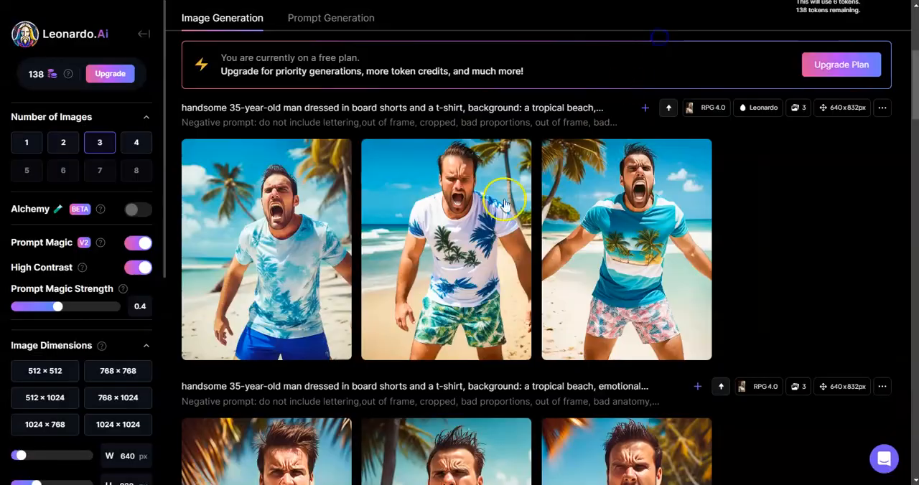
Change the finetuned model to Deliberate 1.1 and generate another set of portraits with the same prompt
{"action": "scroll", "coordinate": [429, 228], "scroll_direction": "up", "scroll_amount": 4}
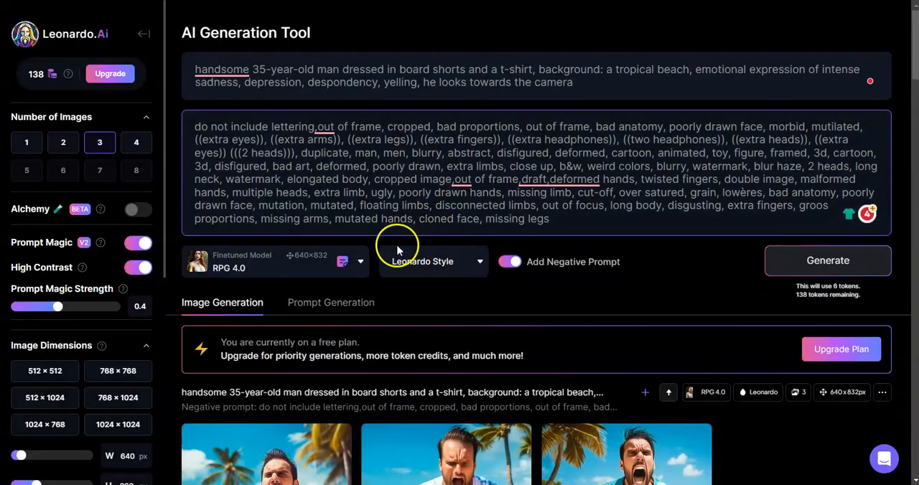
{"action": "scroll", "coordinate": [387, 255], "scroll_direction": "down", "scroll_amount": 1}
{"action": "scroll", "coordinate": [363, 268], "scroll_direction": "down", "scroll_amount": 1}
{"action": "left_click", "coordinate": [359, 119]}
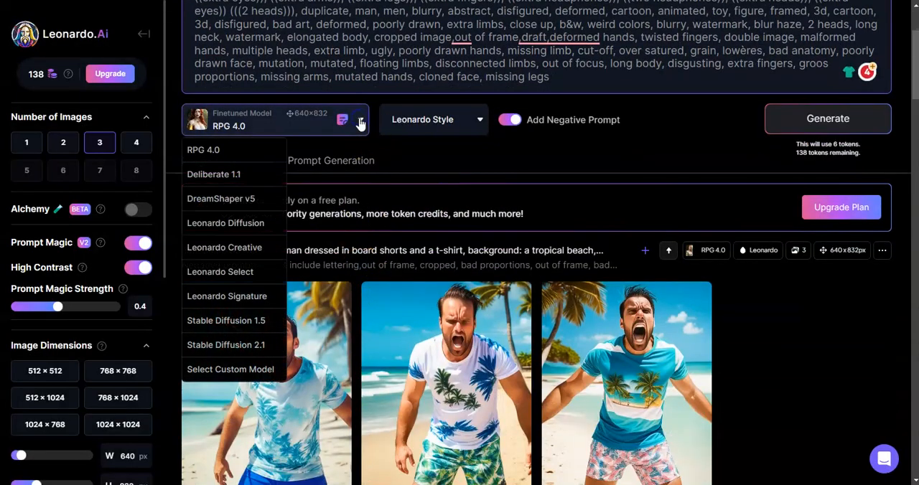
{"action": "left_click", "coordinate": [244, 176]}
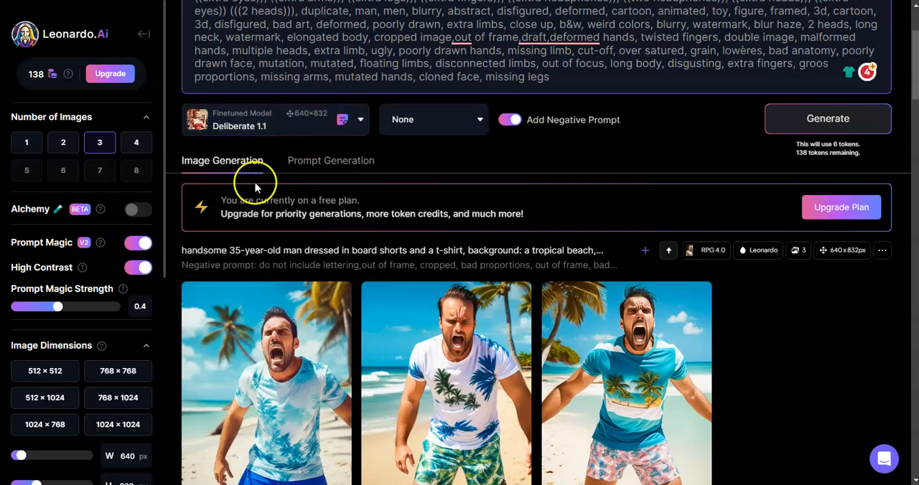
{"action": "left_click", "coordinate": [830, 119]}
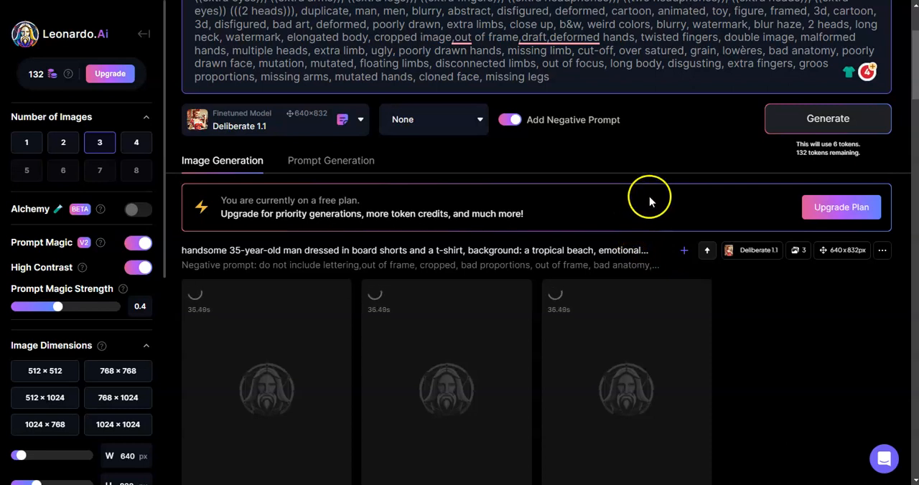
{"action": "scroll", "coordinate": [649, 196], "scroll_direction": "down", "scroll_amount": 2}
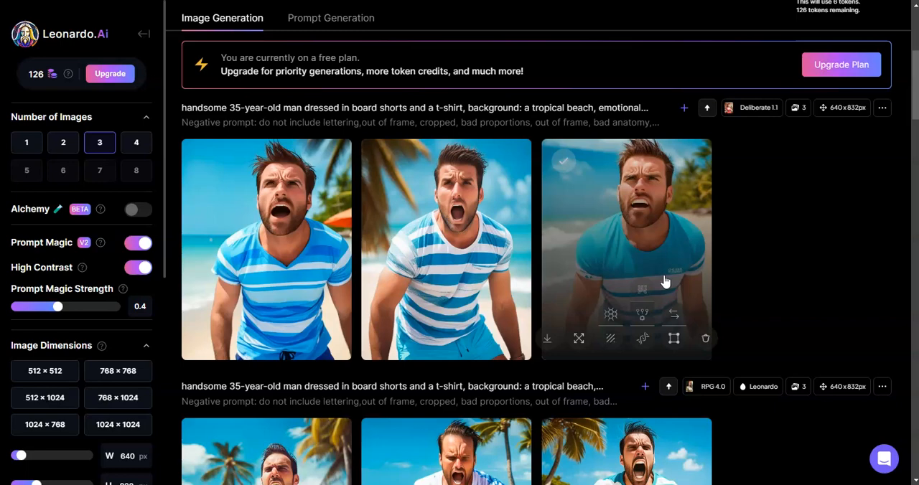
{"action": "scroll", "coordinate": [664, 281], "scroll_direction": "down", "scroll_amount": 2}
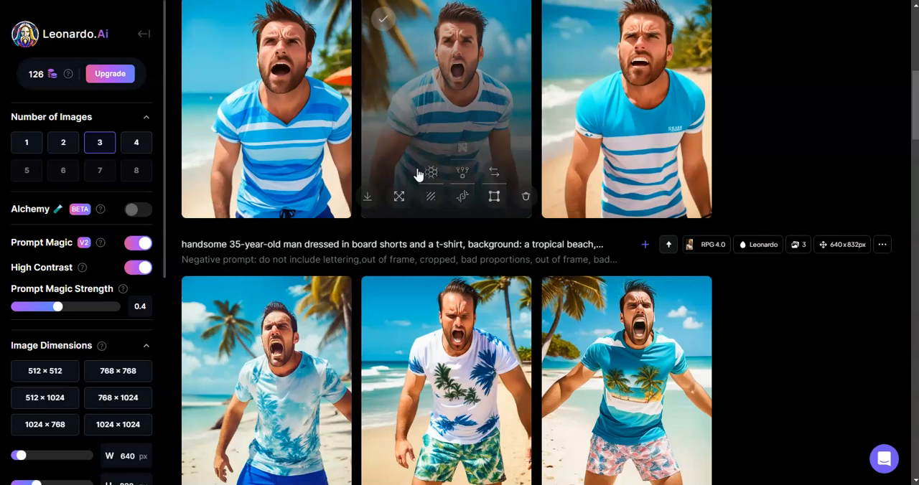
{"action": "scroll", "coordinate": [430, 151], "scroll_direction": "up", "scroll_amount": 2}
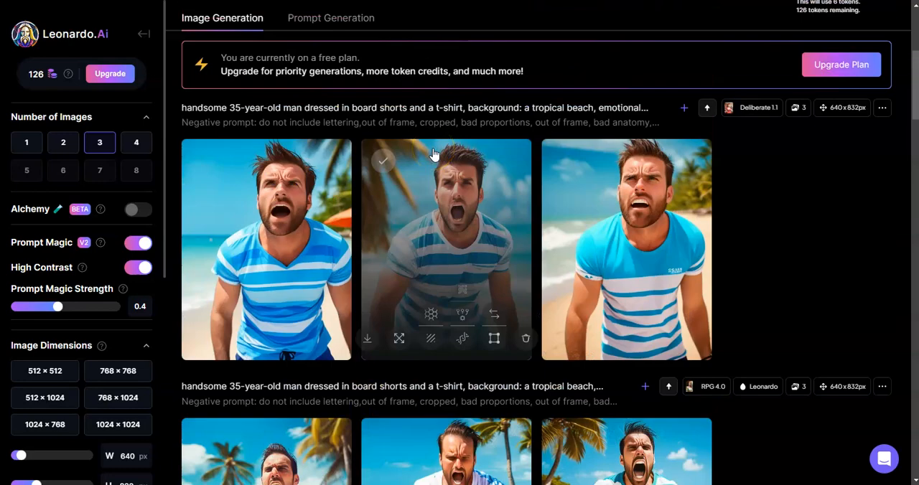
Replace "sadness, depression, despondency, yelling" in the prompt with "joy, happiness, gratitude"
{"action": "scroll", "coordinate": [434, 154], "scroll_direction": "up", "scroll_amount": 4}
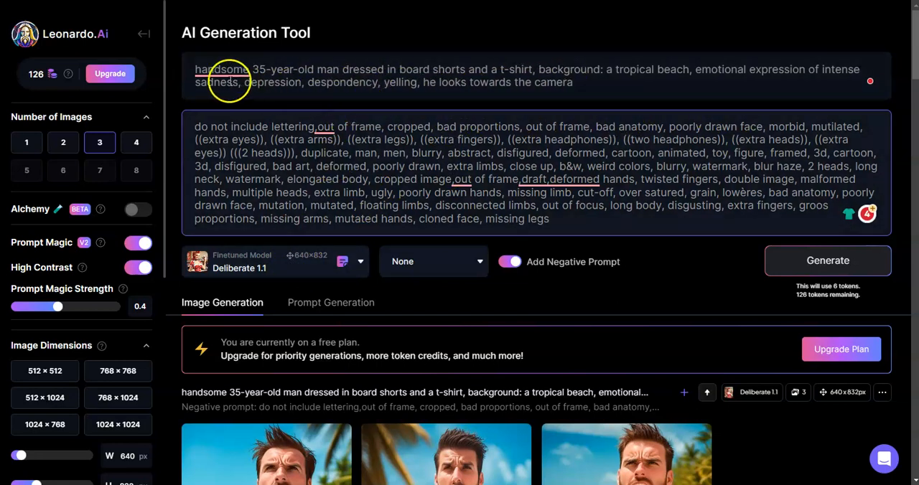
{"action": "left_click_drag", "start_coordinate": [196, 81], "coordinate": [413, 83]}
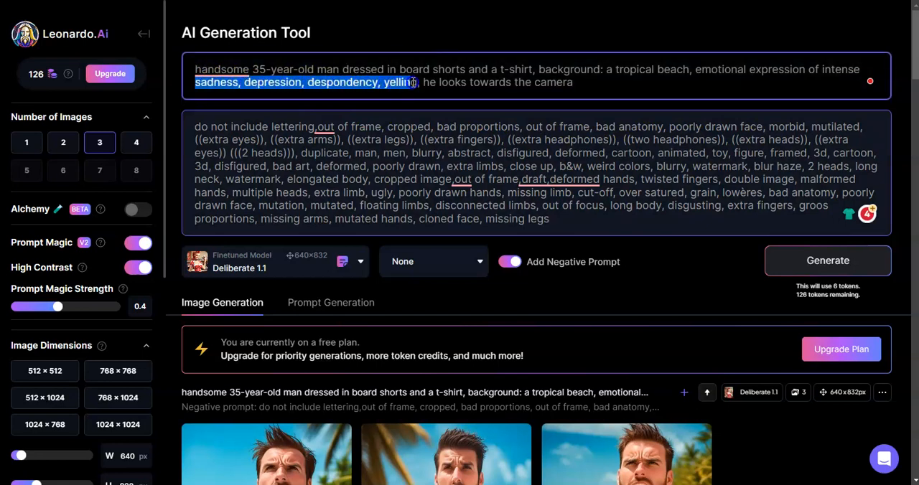
{"action": "key", "text": "BackSpace"}
{"action": "type", "text": "joy happ"}
{"action": "key", "text": "BackSpace"}
{"action": "key", "text": "BackSpace"}
{"action": "key", "text": "BackSpace"}
{"action": "key", "text": "BackSpace"}
{"action": "key", "text": "BackSpace"}
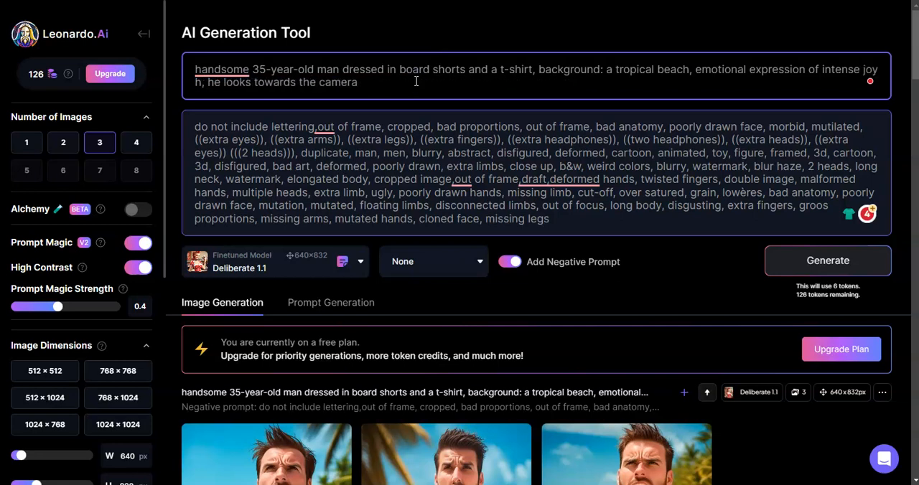
{"action": "type", "text": ", happin"}
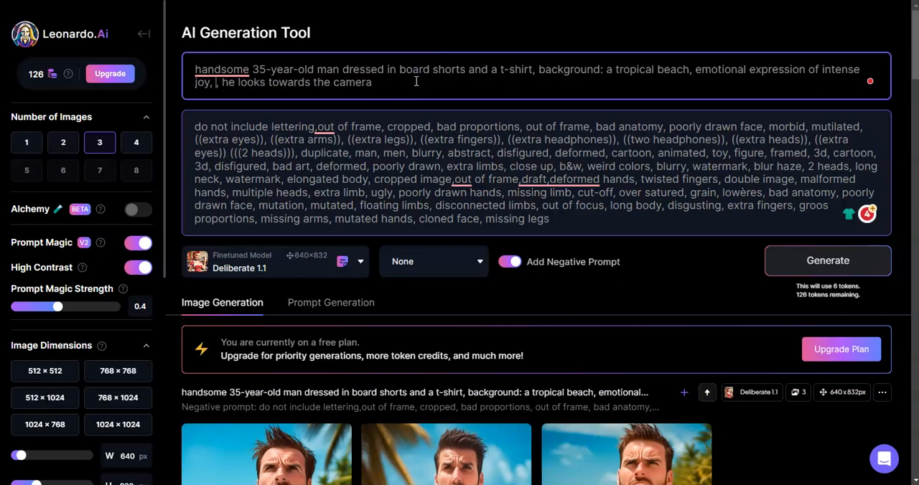
{"action": "type", "text": "ess"}
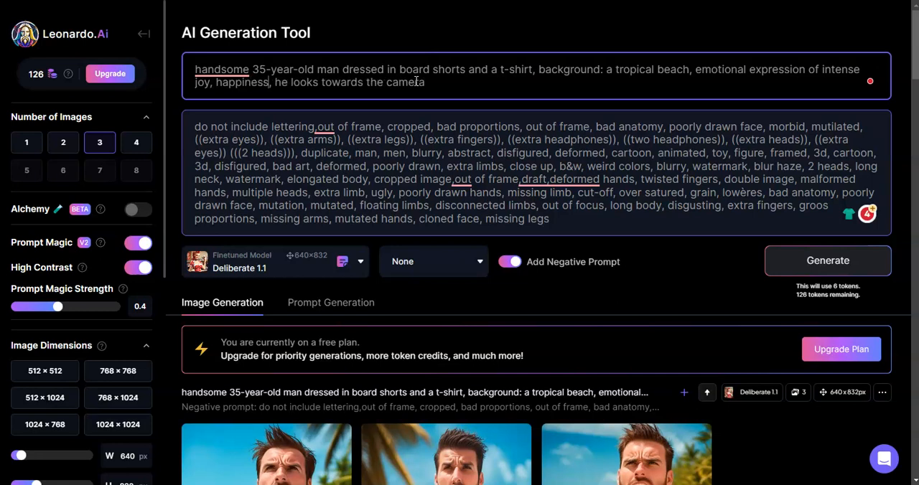
{"action": "type", "text": ", gratitud"}
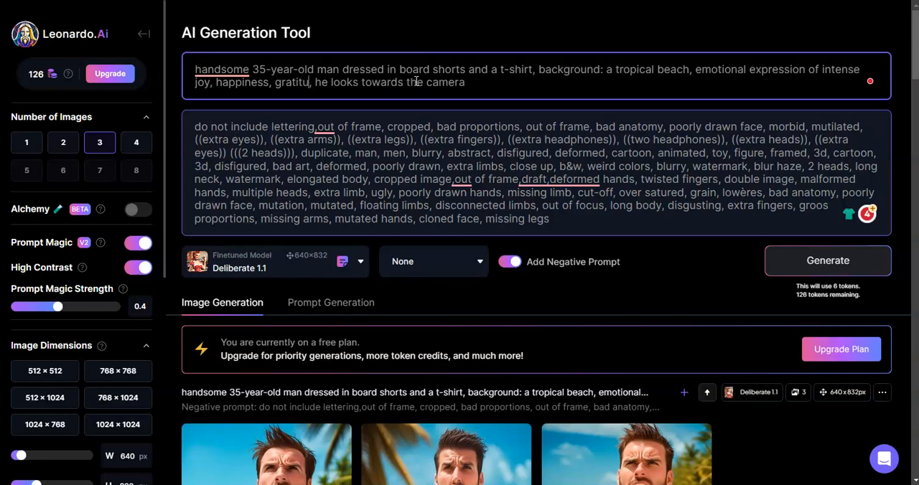
{"action": "type", "text": "e"}
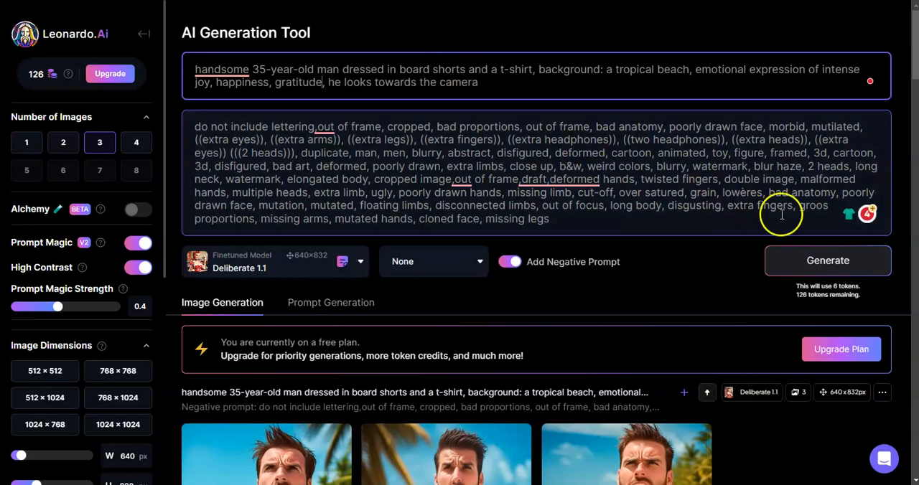
Generate three portraits from the joyful prompt with Deliberate 1.1 and look over the results
{"action": "left_click", "coordinate": [822, 262]}
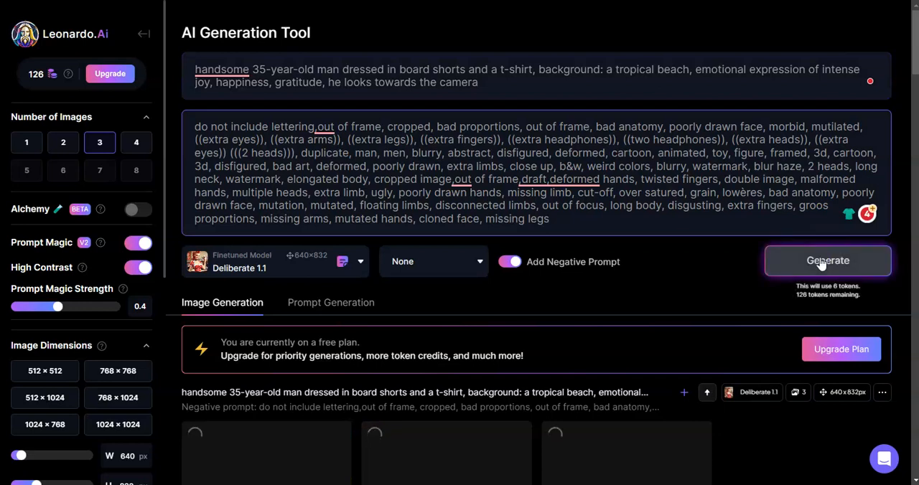
{"action": "scroll", "coordinate": [657, 294], "scroll_direction": "down", "scroll_amount": 2}
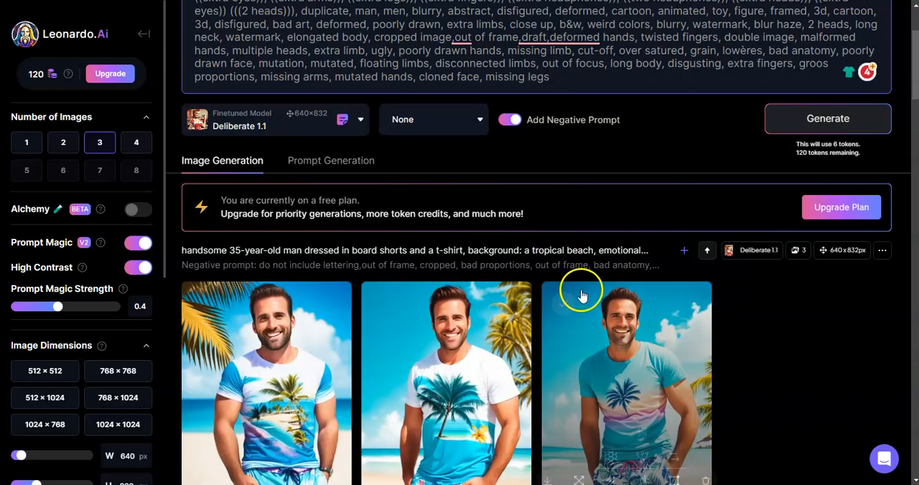
{"action": "scroll", "coordinate": [625, 324], "scroll_direction": "down", "scroll_amount": 2}
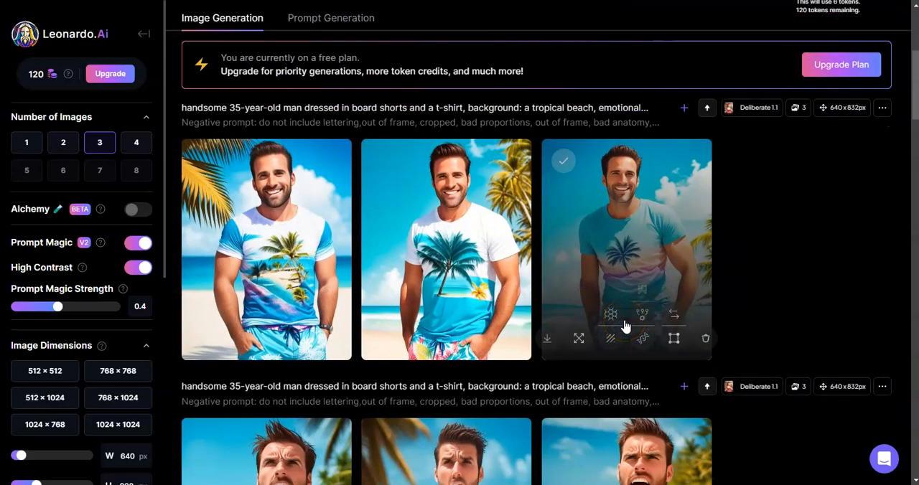
Change the finetuned model to RPG 4.0 and generate another set of portraits with the joyful prompt
{"action": "scroll", "coordinate": [404, 227], "scroll_direction": "up", "scroll_amount": 4}
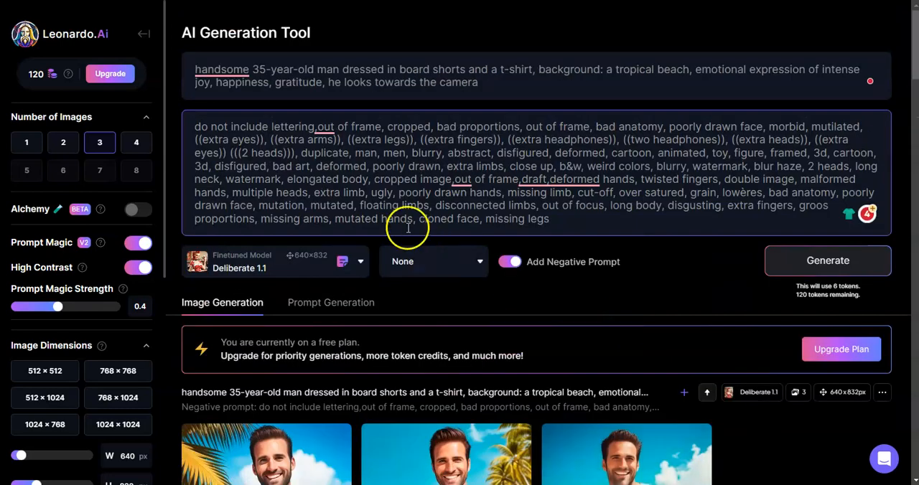
{"action": "left_click", "coordinate": [368, 262]}
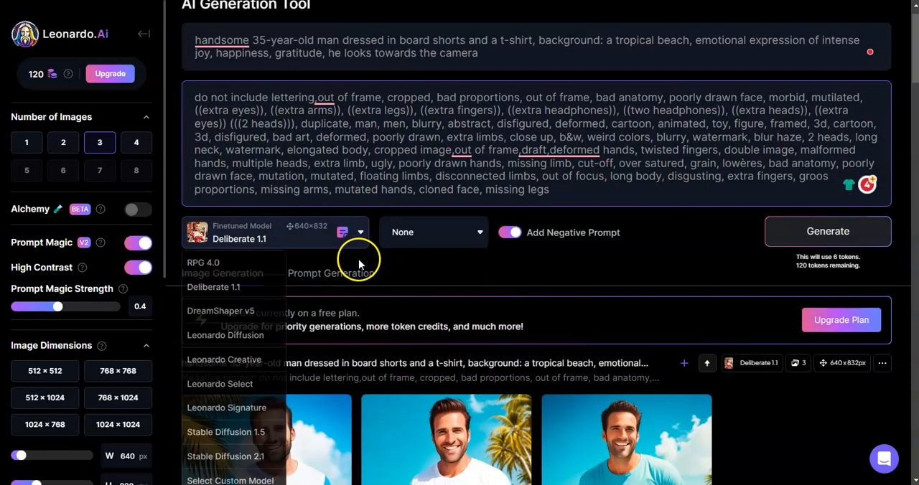
{"action": "left_click", "coordinate": [240, 261]}
{"action": "scroll", "coordinate": [514, 294], "scroll_direction": "down", "scroll_amount": 4}
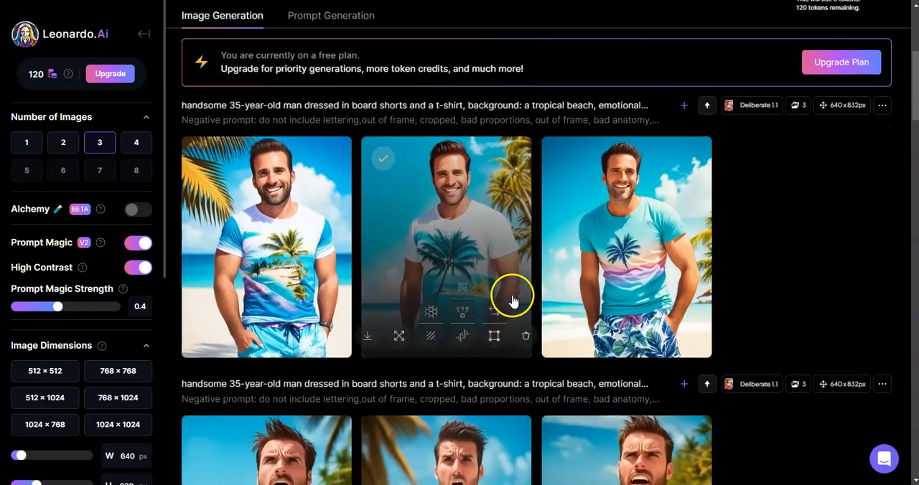
{"action": "scroll", "coordinate": [514, 294], "scroll_direction": "up", "scroll_amount": 4}
{"action": "left_click", "coordinate": [784, 246]}
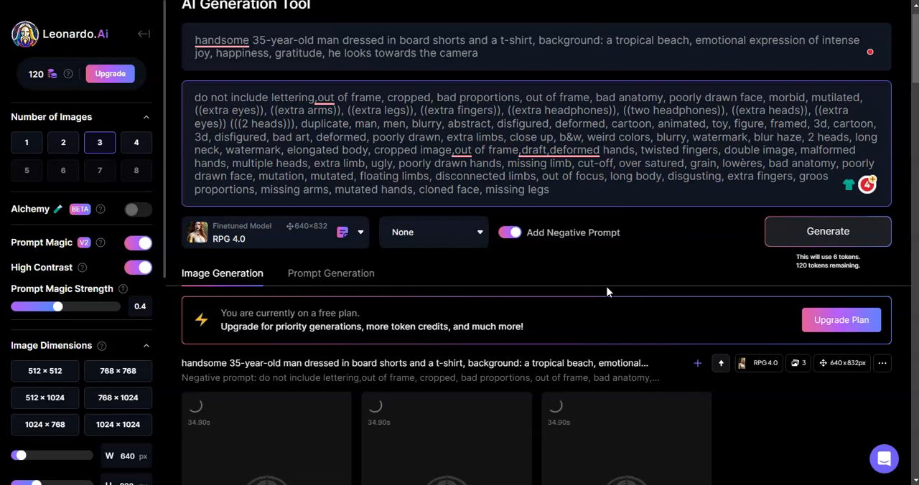
Examine the new RPG 4.0 portraits against the Deliberate 1.1 set below them and review the prompt wording
{"action": "scroll", "coordinate": [607, 292], "scroll_direction": "down", "scroll_amount": 2}
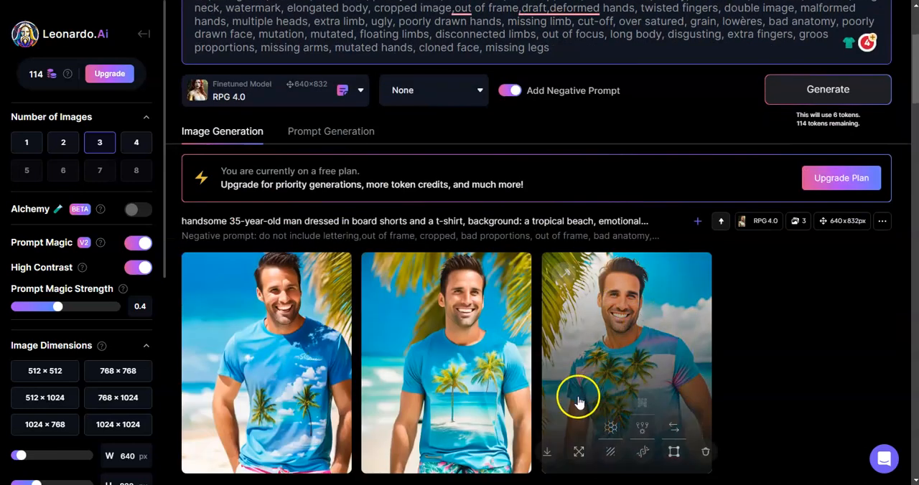
{"action": "scroll", "coordinate": [546, 304], "scroll_direction": "up", "scroll_amount": 2}
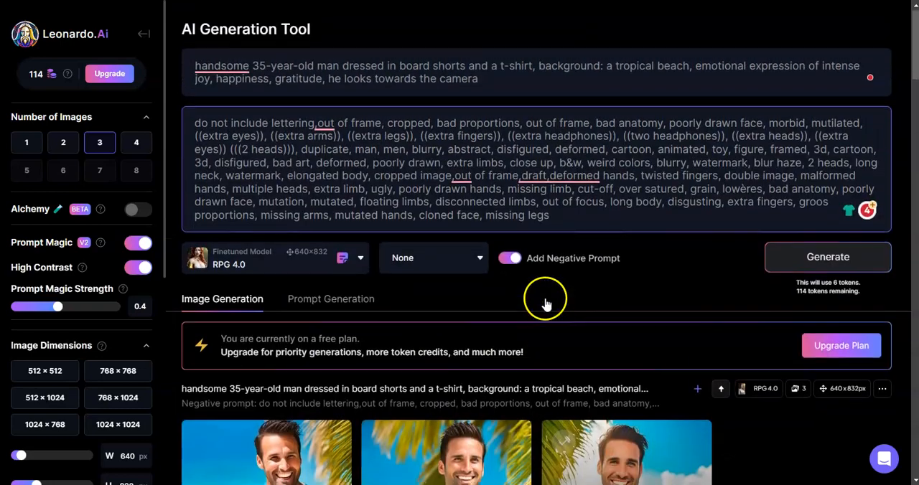
{"action": "scroll", "coordinate": [545, 305], "scroll_direction": "down", "scroll_amount": 4}
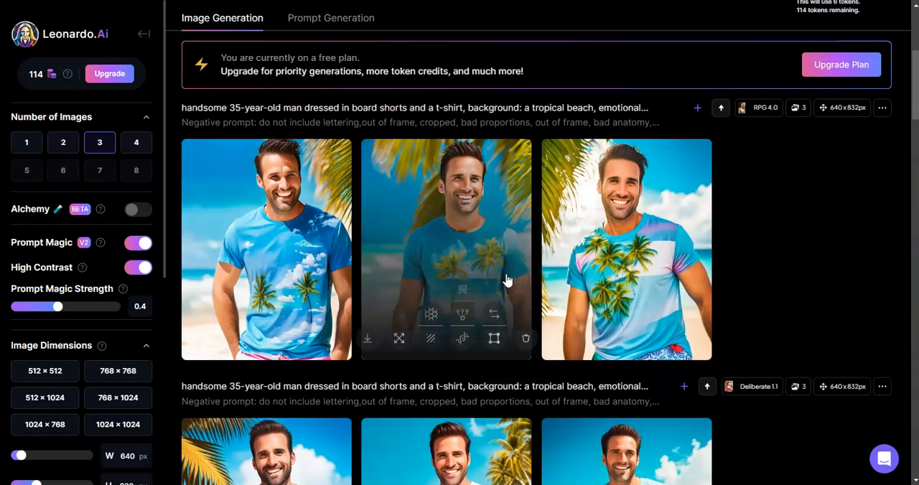
{"action": "left_click", "coordinate": [483, 262]}
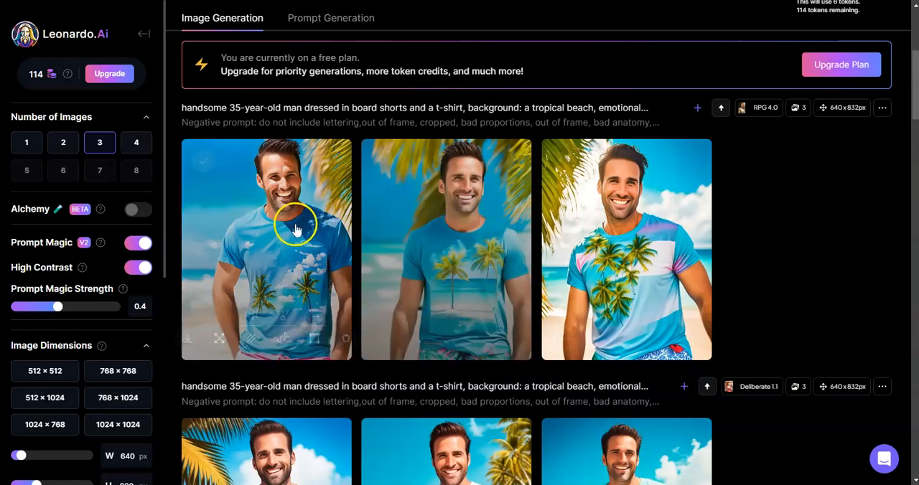
{"action": "scroll", "coordinate": [509, 260], "scroll_direction": "up", "scroll_amount": 4}
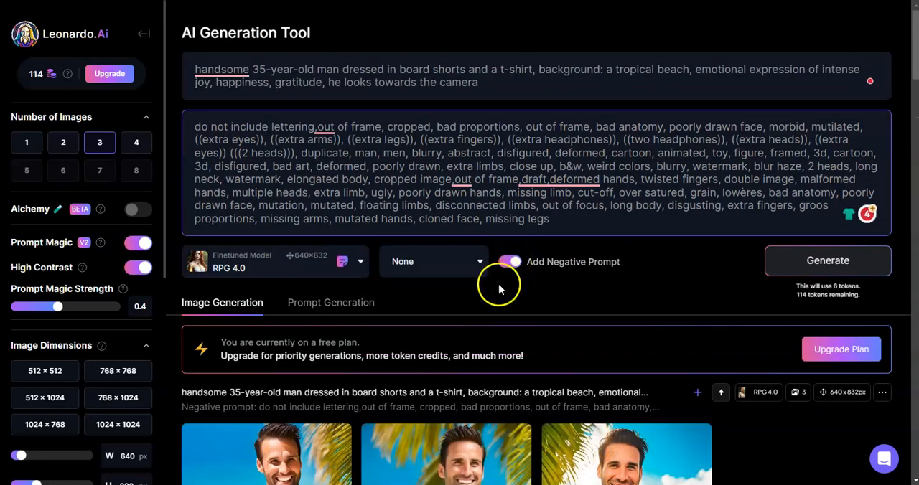
{"action": "scroll", "coordinate": [529, 417], "scroll_direction": "down", "scroll_amount": 2}
{"action": "scroll", "coordinate": [403, 352], "scroll_direction": "up", "scroll_amount": 2}
{"action": "scroll", "coordinate": [402, 359], "scroll_direction": "down", "scroll_amount": 4}
{"action": "scroll", "coordinate": [398, 416], "scroll_direction": "up", "scroll_amount": 2}
{"action": "scroll", "coordinate": [396, 414], "scroll_direction": "up", "scroll_amount": 2}
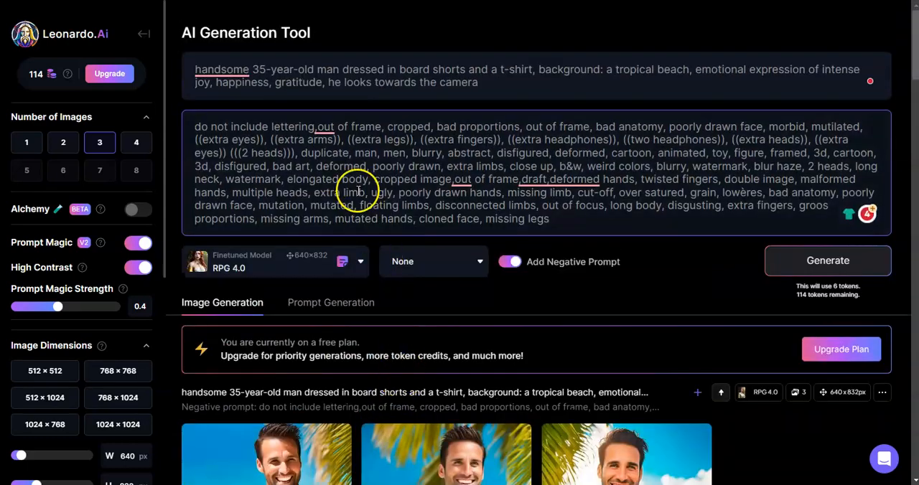
{"action": "left_click", "coordinate": [317, 70]}
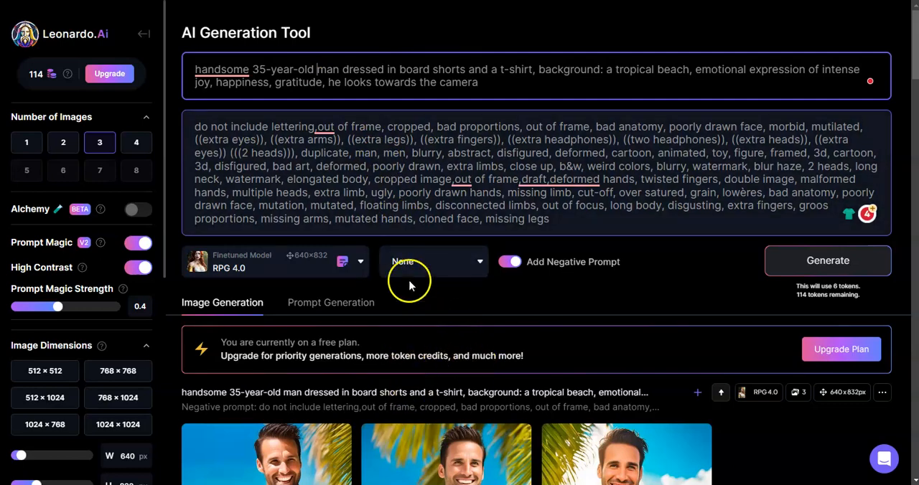
{"action": "scroll", "coordinate": [465, 410], "scroll_direction": "down", "scroll_amount": 2}
{"action": "scroll", "coordinate": [445, 385], "scroll_direction": "down", "scroll_amount": 2}
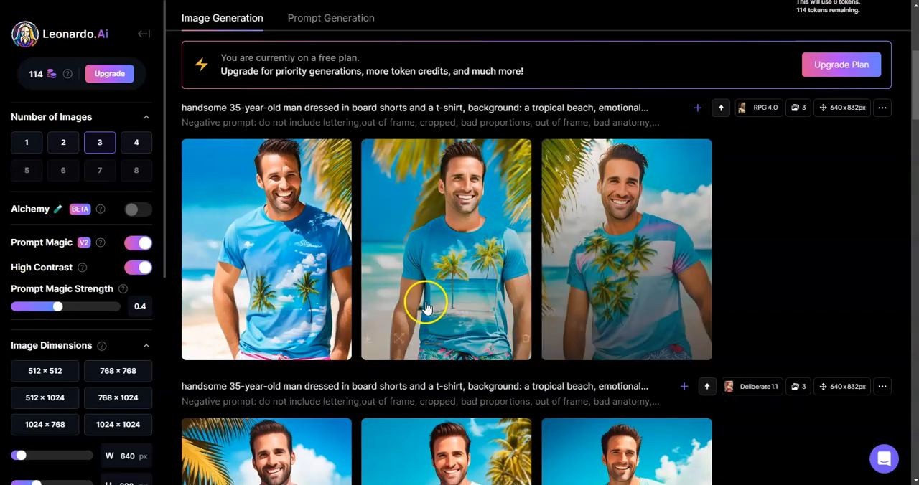
{"action": "scroll", "coordinate": [523, 294], "scroll_direction": "up", "scroll_amount": 4}
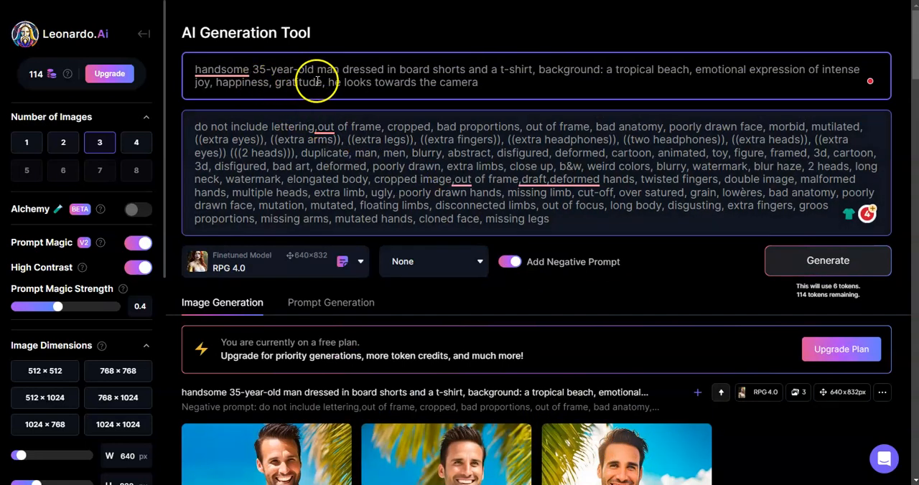
Replace "joy, happiness, gratitude" in the prompt with "fear, scared", generate the portraits and view them
{"action": "left_click_drag", "start_coordinate": [323, 83], "coordinate": [195, 89]}
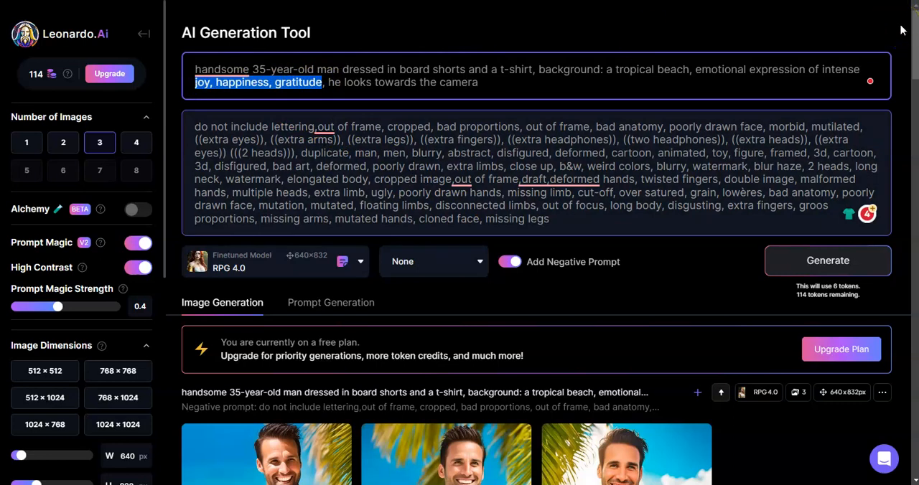
{"action": "type", "text": "fear,"}
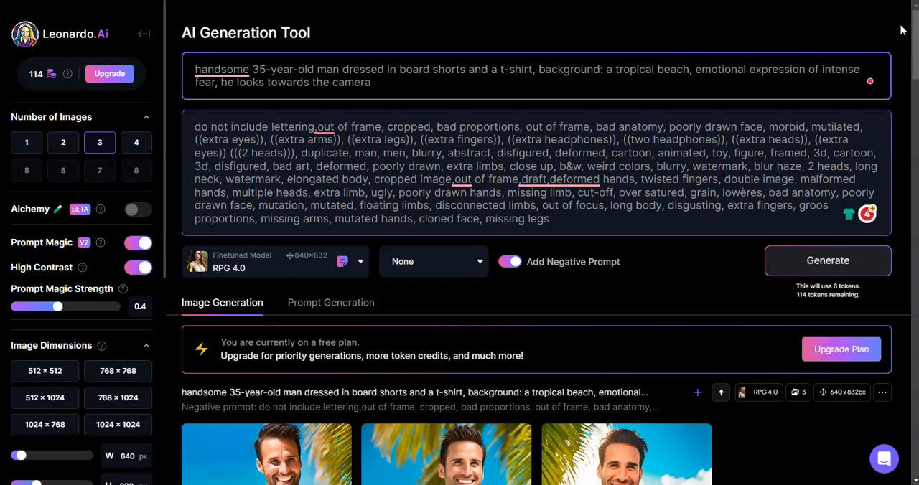
{"action": "type", "text": " scar"}
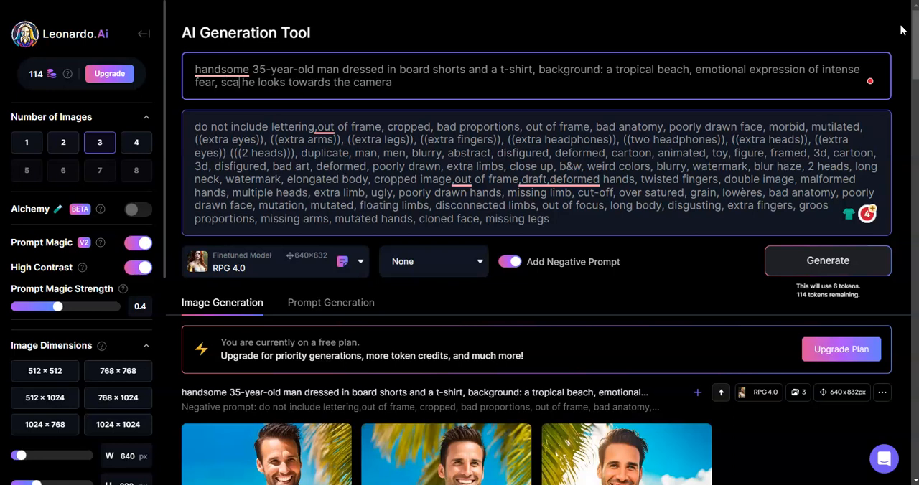
{"action": "type", "text": "ed"}
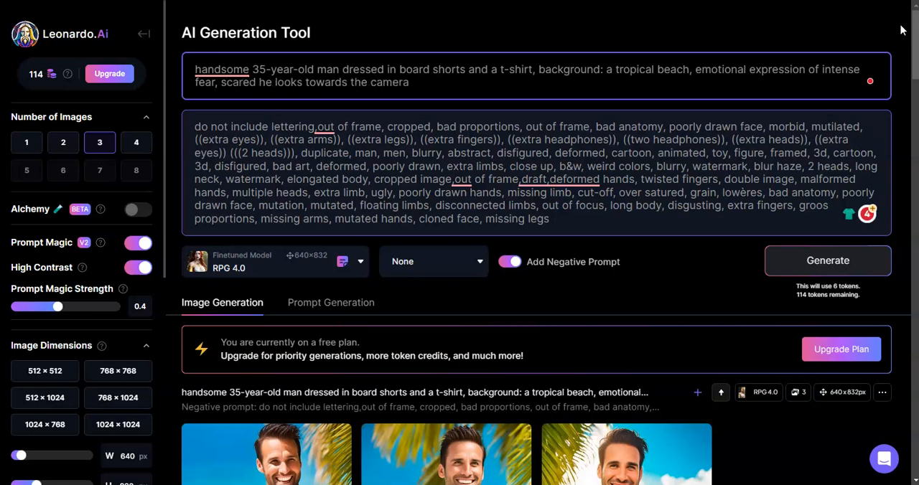
{"action": "left_click", "coordinate": [805, 266]}
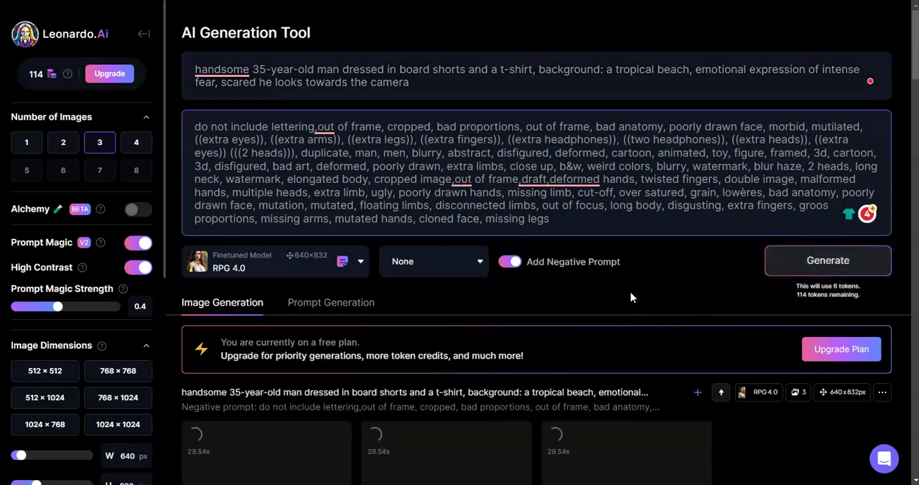
{"action": "scroll", "coordinate": [631, 287], "scroll_direction": "down", "scroll_amount": 5}
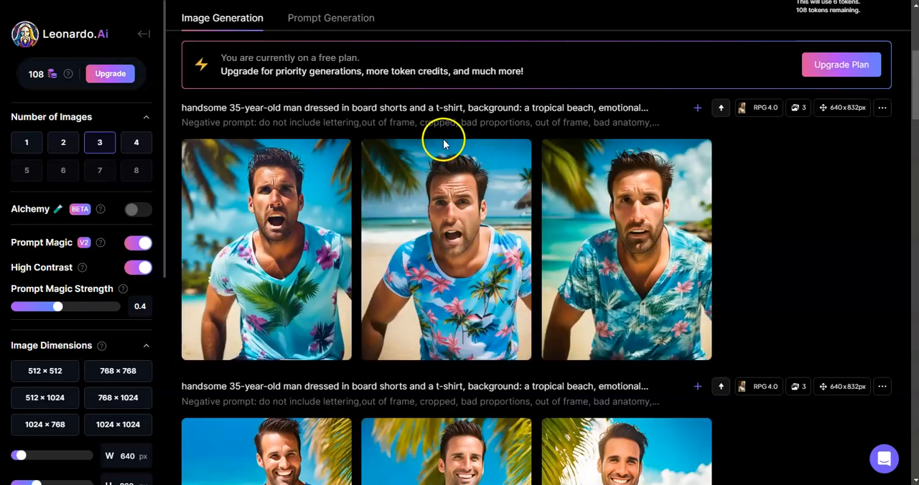
Append ", photorealism, pointilism" to the end of the fear prompt and generate a new set of portraits
{"action": "scroll", "coordinate": [457, 201], "scroll_direction": "up", "scroll_amount": 2}
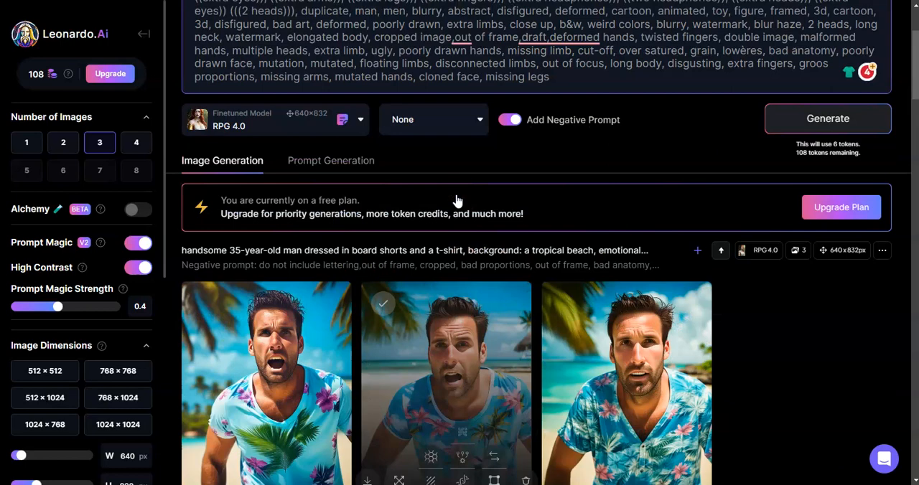
{"action": "scroll", "coordinate": [457, 201], "scroll_direction": "up", "scroll_amount": 2}
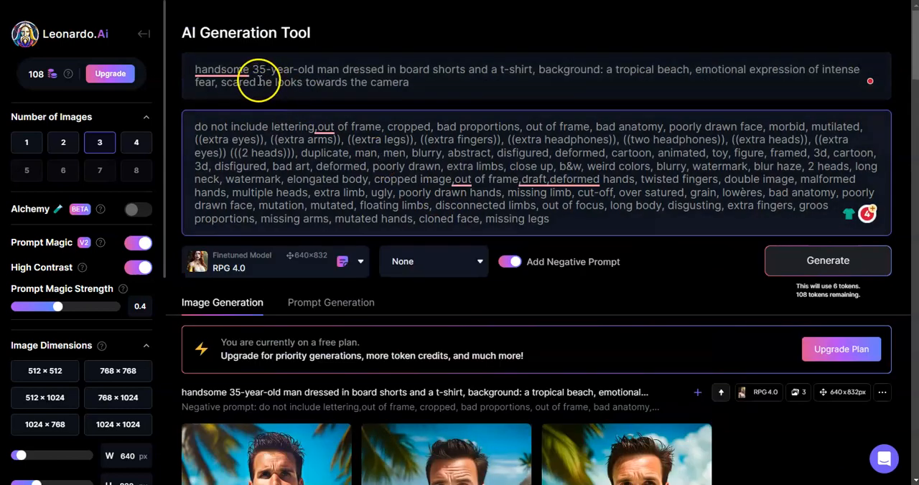
{"action": "left_click", "coordinate": [465, 85]}
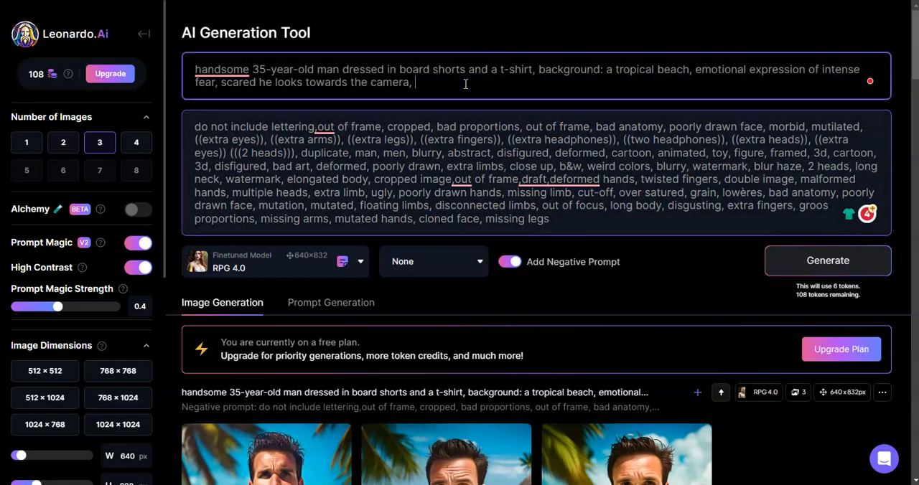
{"action": "type", "text": ", photore"}
{"action": "type", "text": "alist"}
{"action": "type", "text": "ism"}
{"action": "type", "text": ", pointil"}
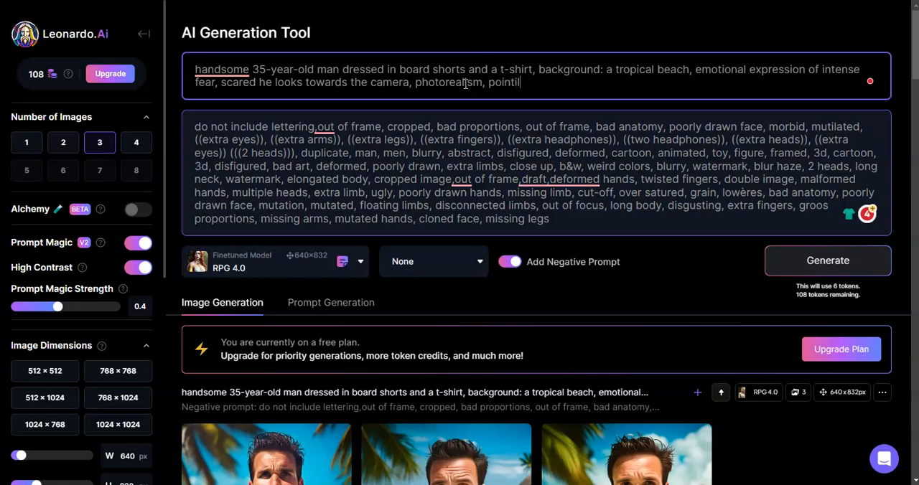
{"action": "type", "text": "ism"}
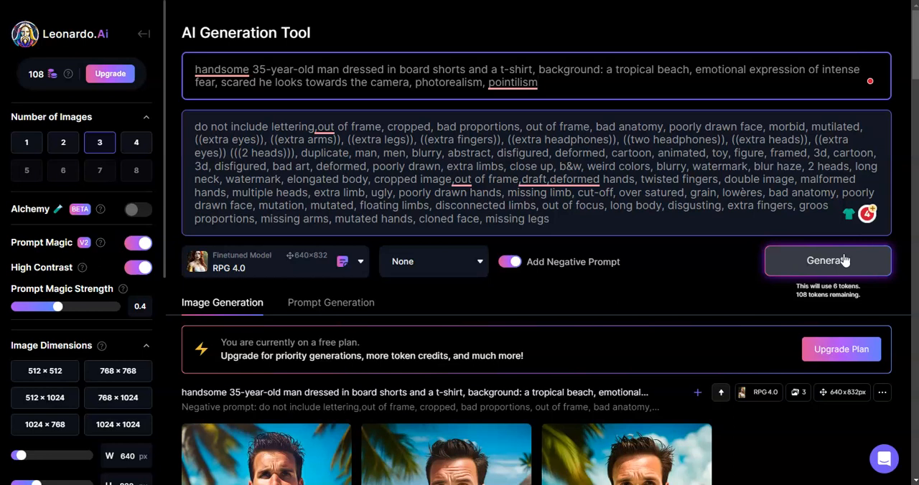
{"action": "left_click", "coordinate": [844, 261]}
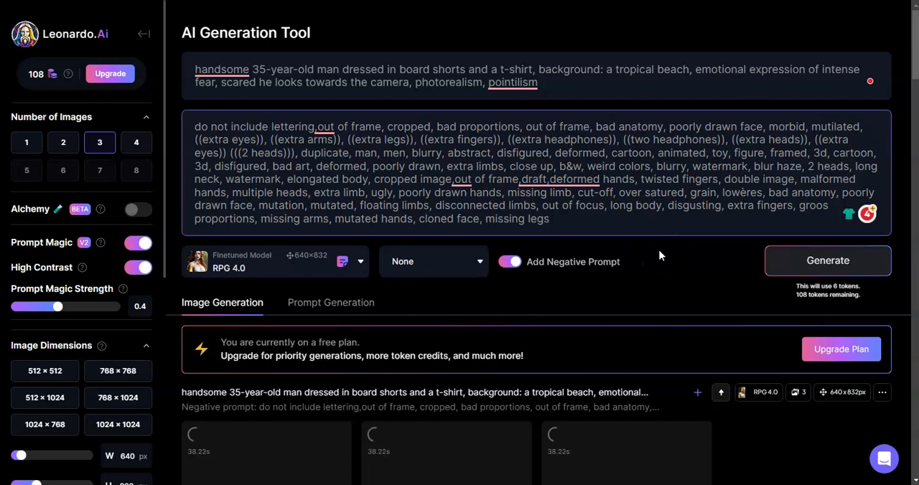
View the three portraits from the earlier fear prompt, without the added style terms, one after another at enlarged size
{"action": "scroll", "coordinate": [658, 258], "scroll_direction": "down", "scroll_amount": 2}
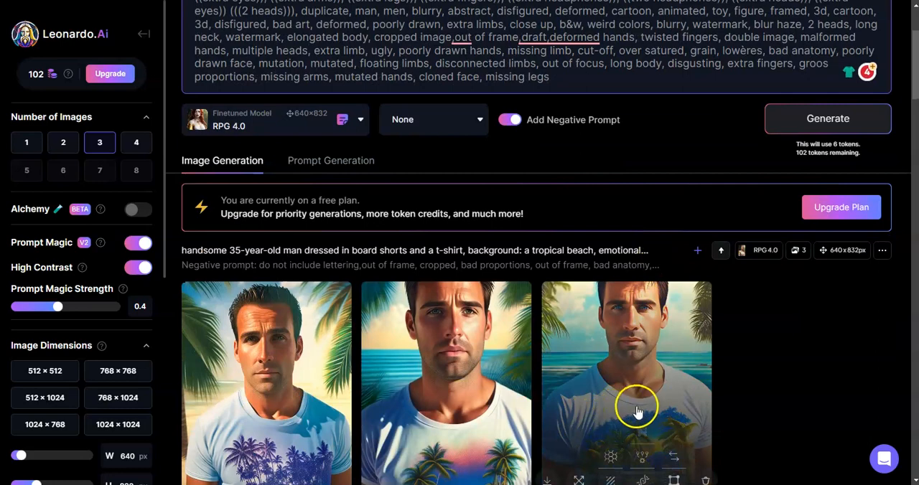
{"action": "scroll", "coordinate": [636, 411], "scroll_direction": "down", "scroll_amount": 2}
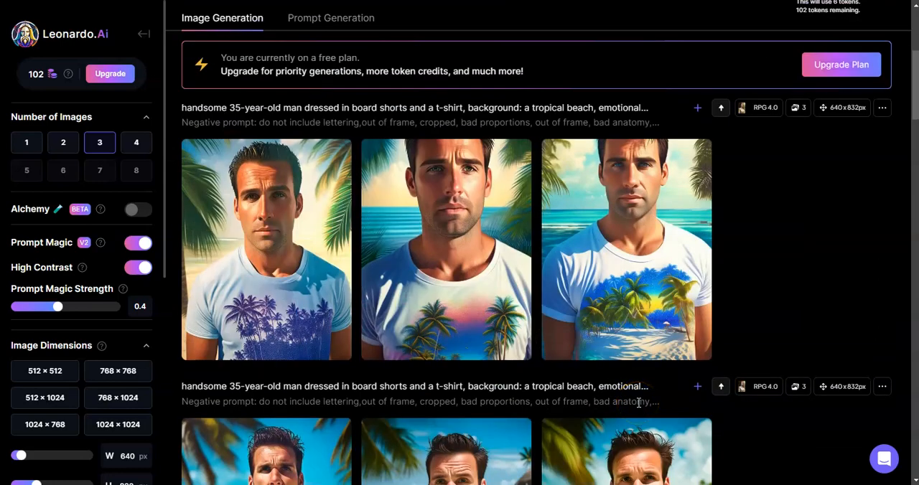
{"action": "scroll", "coordinate": [627, 401], "scroll_direction": "down", "scroll_amount": 2}
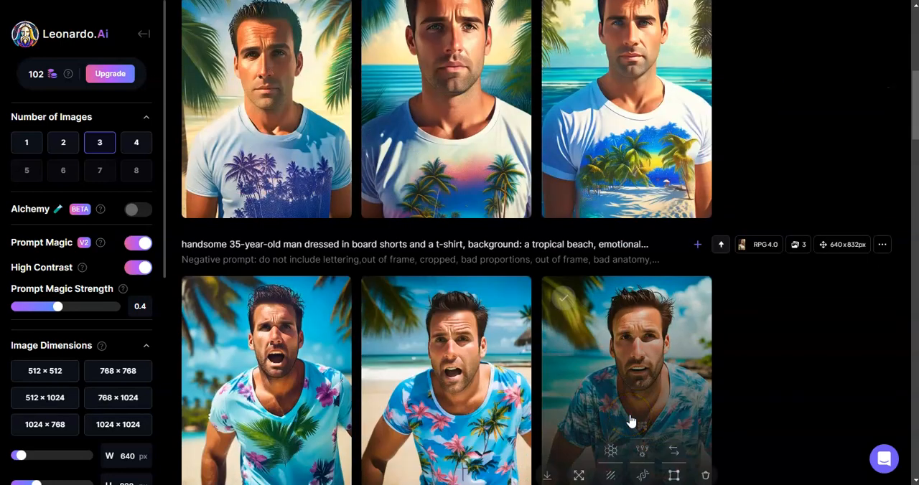
{"action": "left_click", "coordinate": [311, 331]}
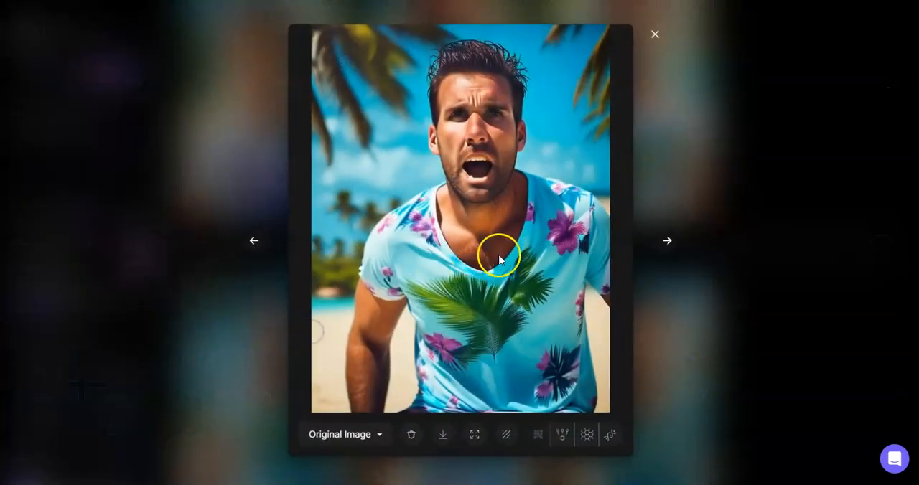
{"action": "left_click", "coordinate": [667, 241]}
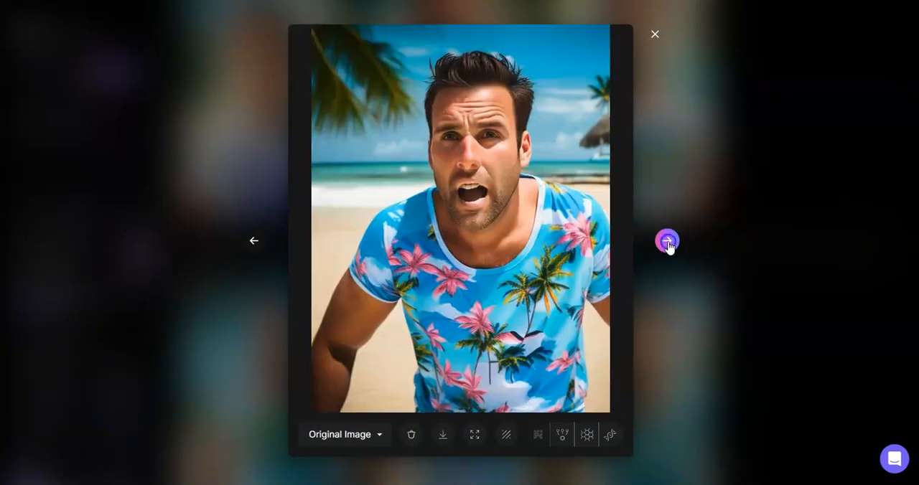
{"action": "left_click", "coordinate": [667, 242]}
{"action": "left_click", "coordinate": [649, 34]}
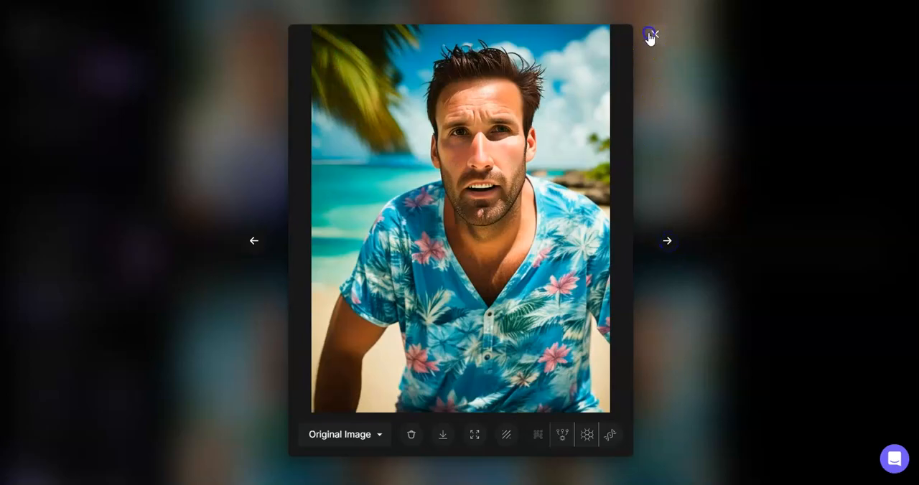
View the three new photorealism and pointilism fear portraits at enlarged size and compare them with the earlier fear set
{"action": "scroll", "coordinate": [575, 280], "scroll_direction": "up", "scroll_amount": 5}
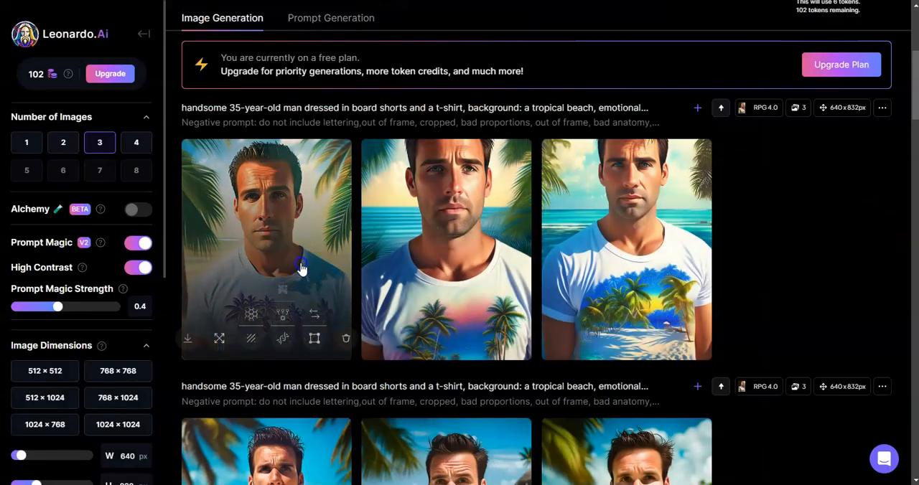
{"action": "left_click", "coordinate": [301, 269]}
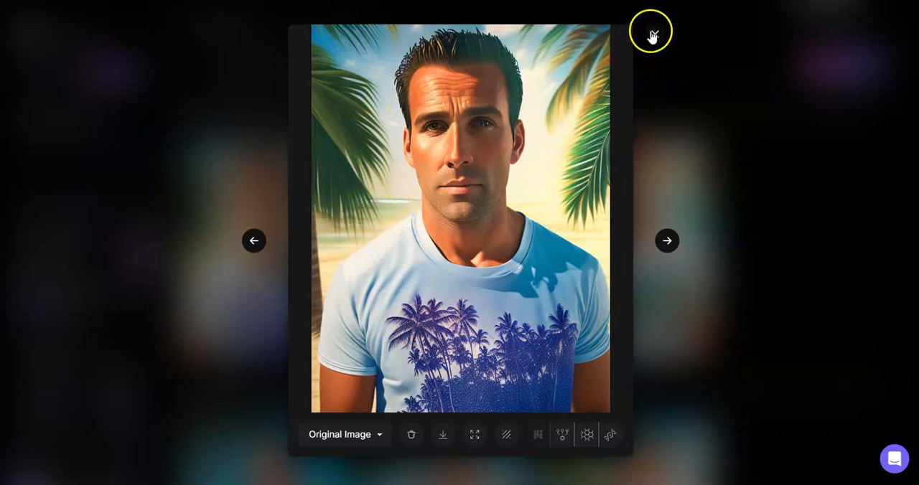
{"action": "left_click", "coordinate": [672, 240]}
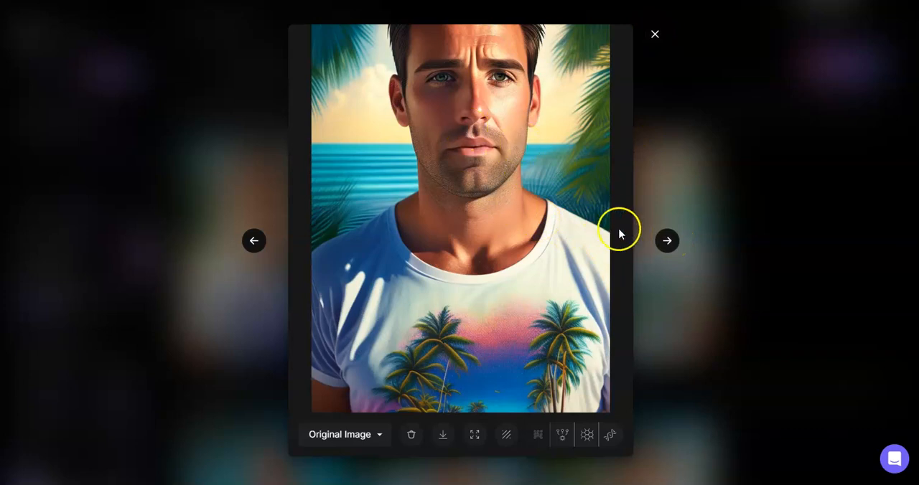
{"action": "left_click", "coordinate": [667, 245]}
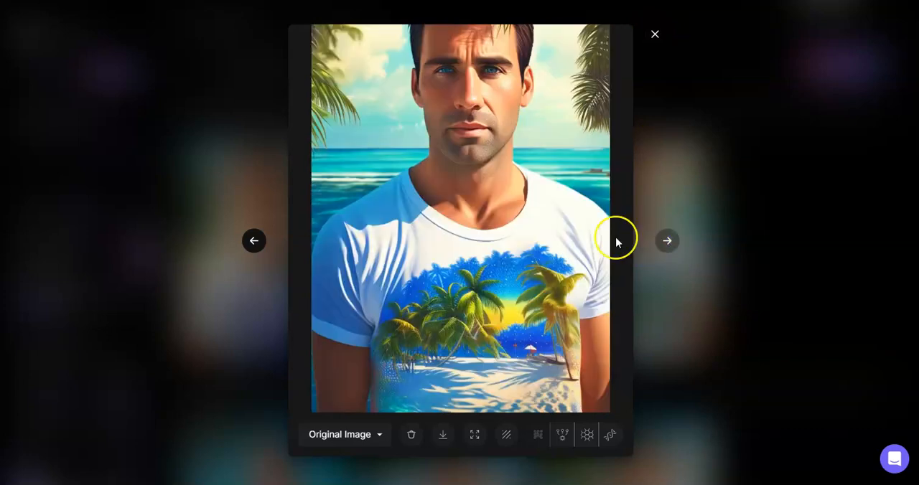
{"action": "left_click", "coordinate": [654, 36]}
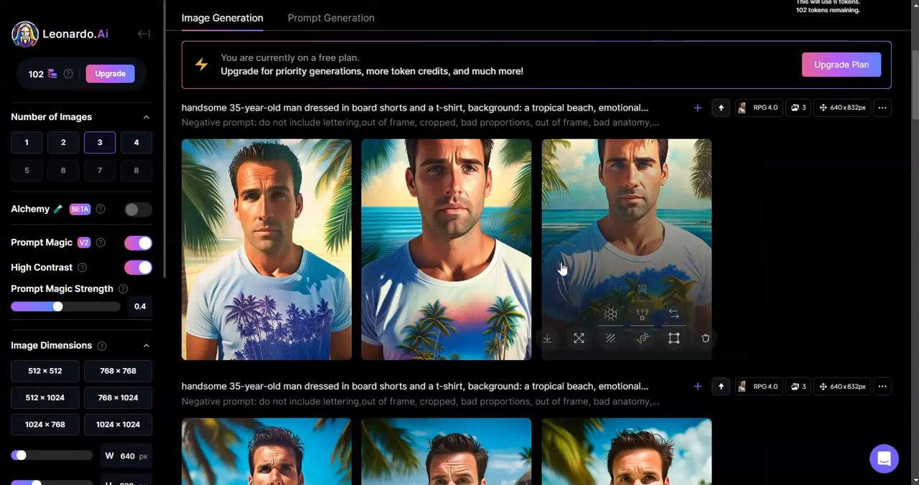
{"action": "scroll", "coordinate": [553, 267], "scroll_direction": "down", "scroll_amount": 2}
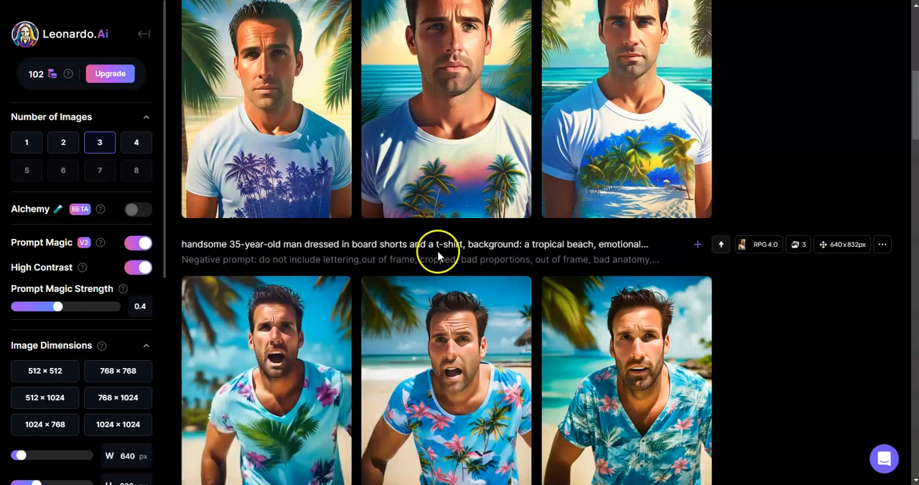
{"action": "scroll", "coordinate": [438, 251], "scroll_direction": "up", "scroll_amount": 4}
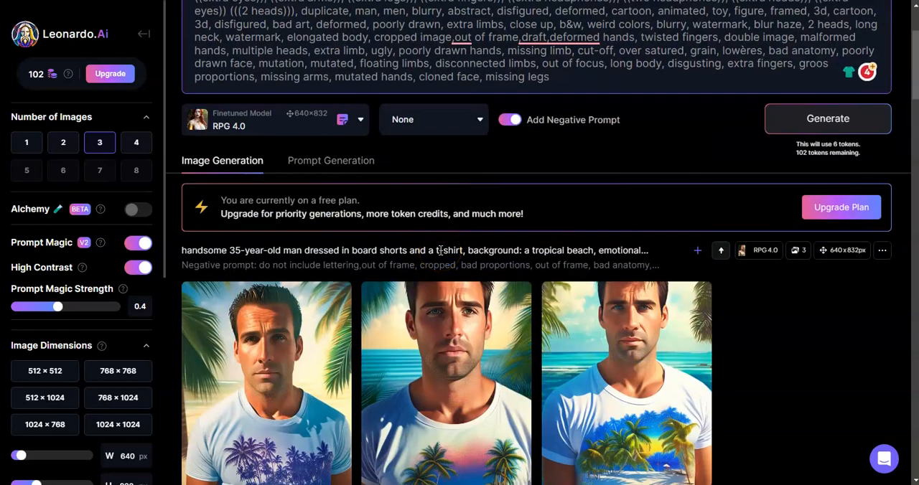